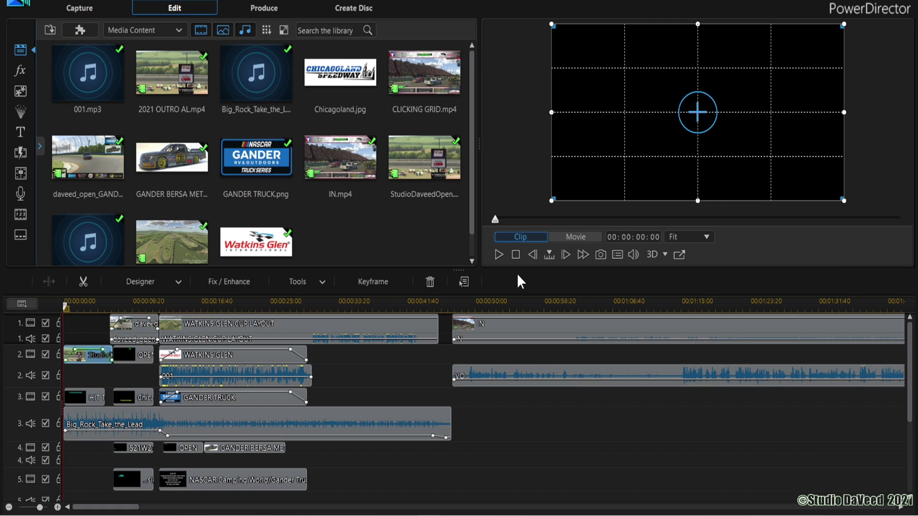
Play the whole movie from the beginning through the opening and pause during the Chicagoland Speedway intro section
{"action": "left_click", "coordinate": [518, 274]}
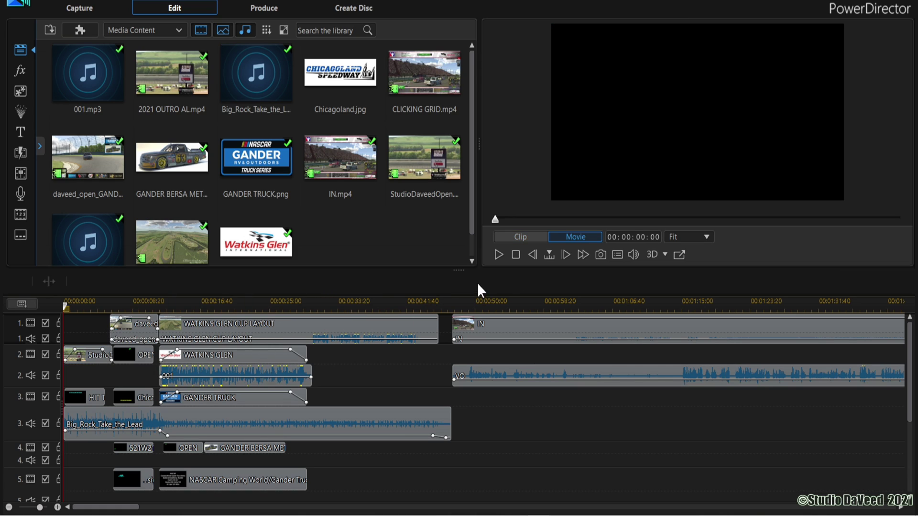
{"action": "left_click", "coordinate": [499, 255]}
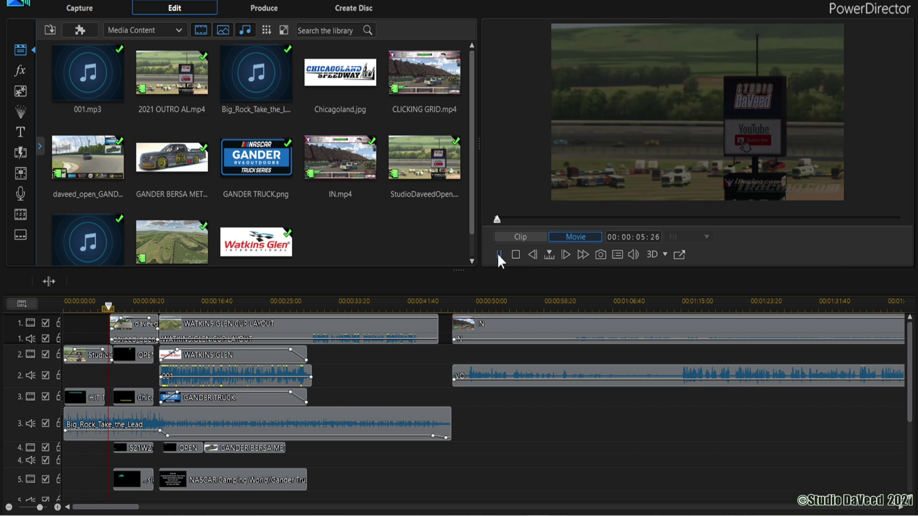
{"action": "left_click", "coordinate": [498, 254]}
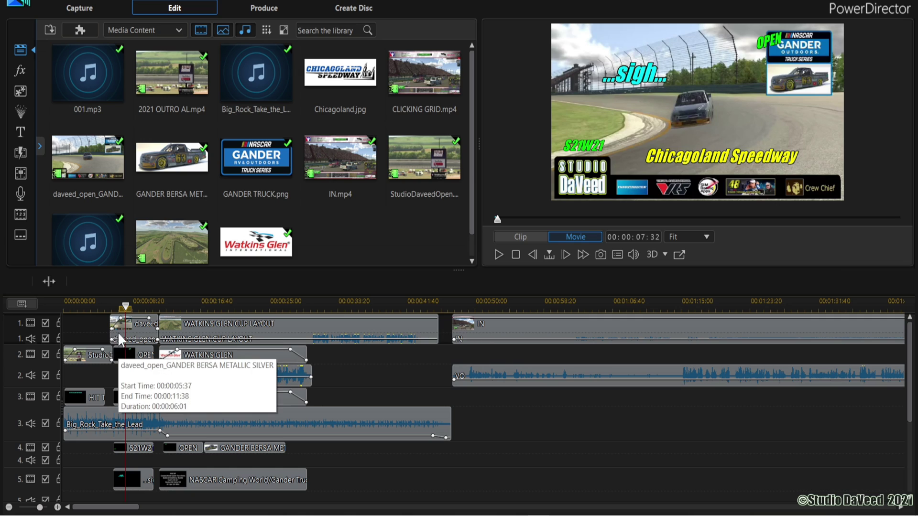
Inspect the Chicagoland Speedway title on track 3 and the S21W21 title on track 4 in the Title Designer
{"action": "left_click", "coordinate": [142, 397]}
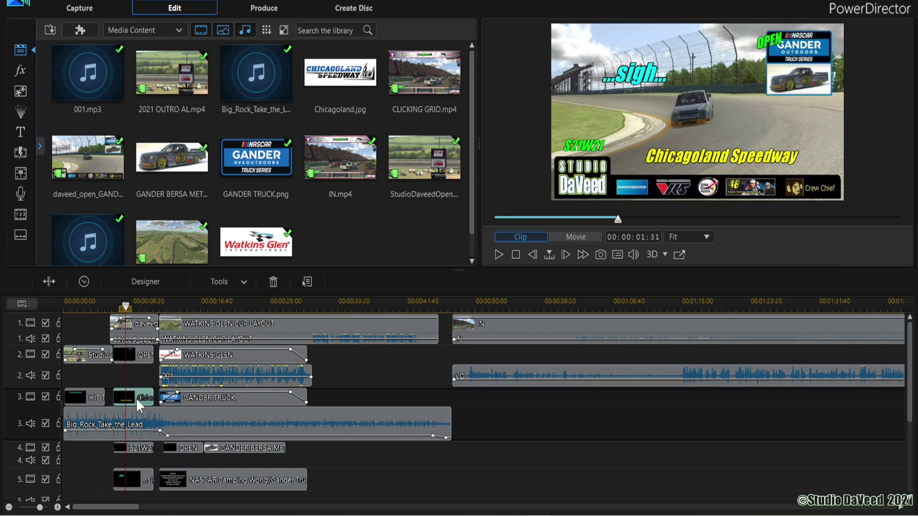
{"action": "double_click", "coordinate": [138, 405]}
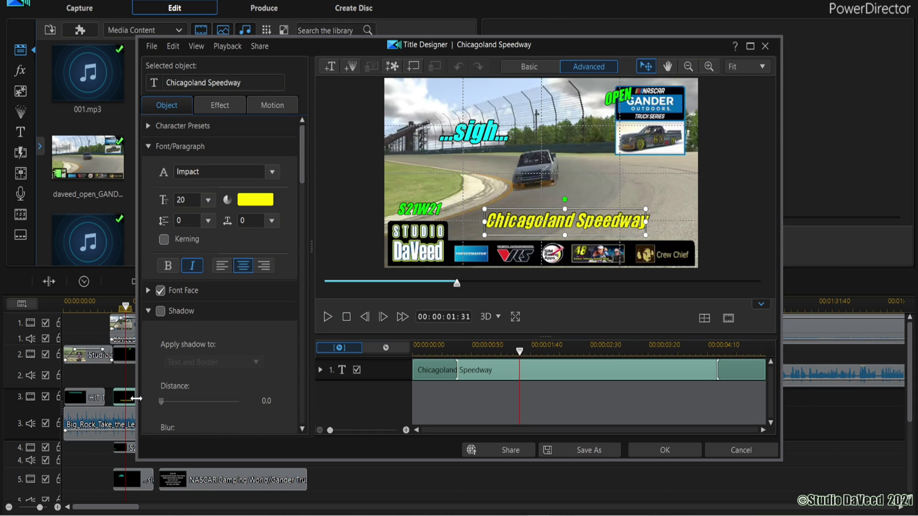
{"action": "left_click", "coordinate": [663, 454]}
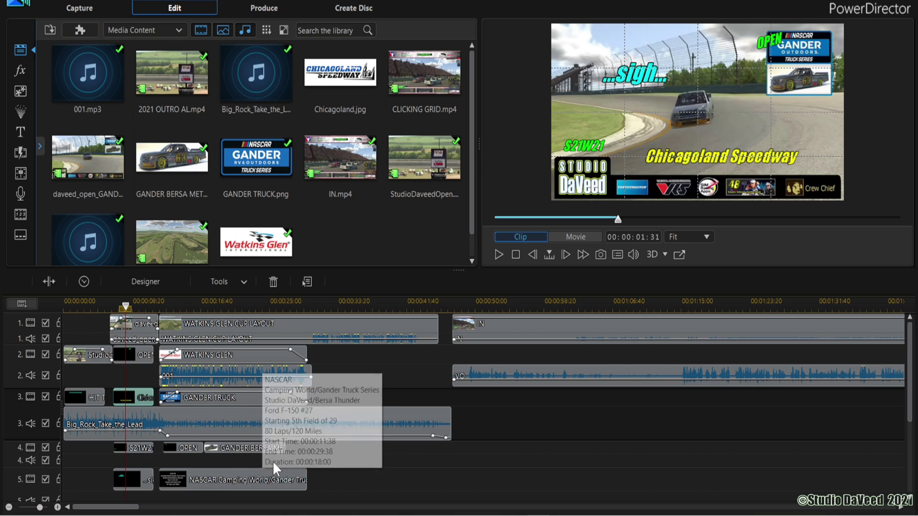
{"action": "left_click", "coordinate": [142, 449]}
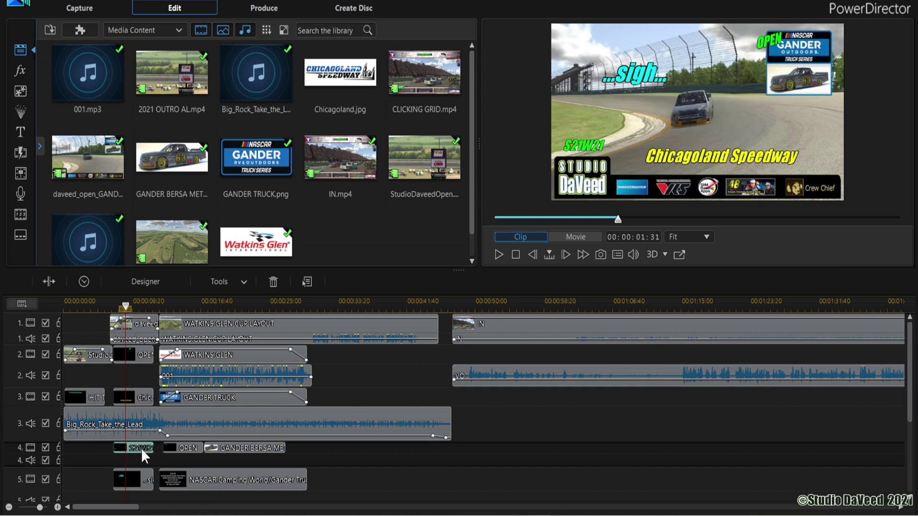
{"action": "double_click", "coordinate": [141, 449]}
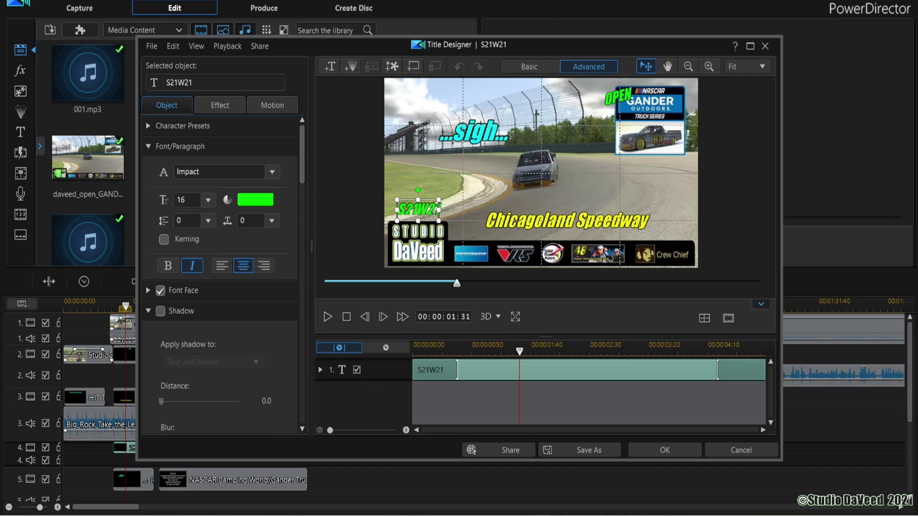
{"action": "left_click", "coordinate": [662, 450]}
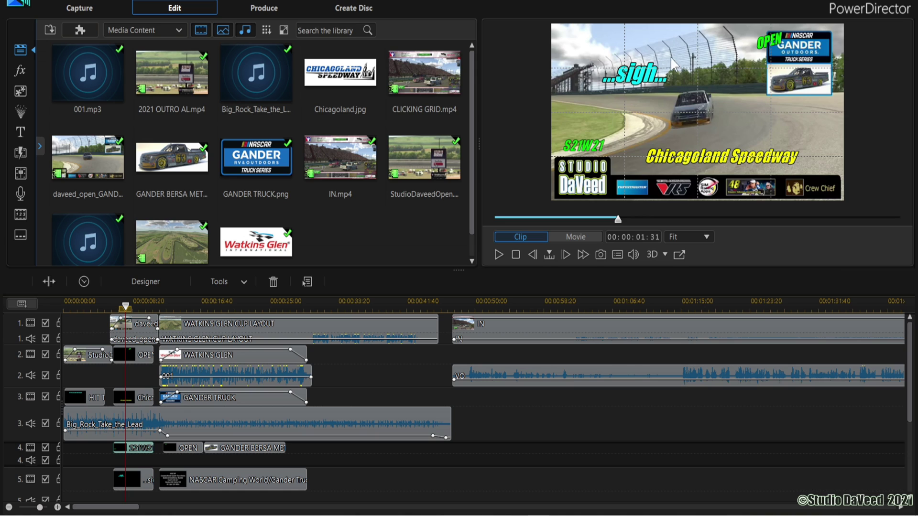
Review the Watkins Glen section's clips and inspect its NASCAR Camping World/Gander Truck Series title in the Title Designer
{"action": "left_click", "coordinate": [177, 305]}
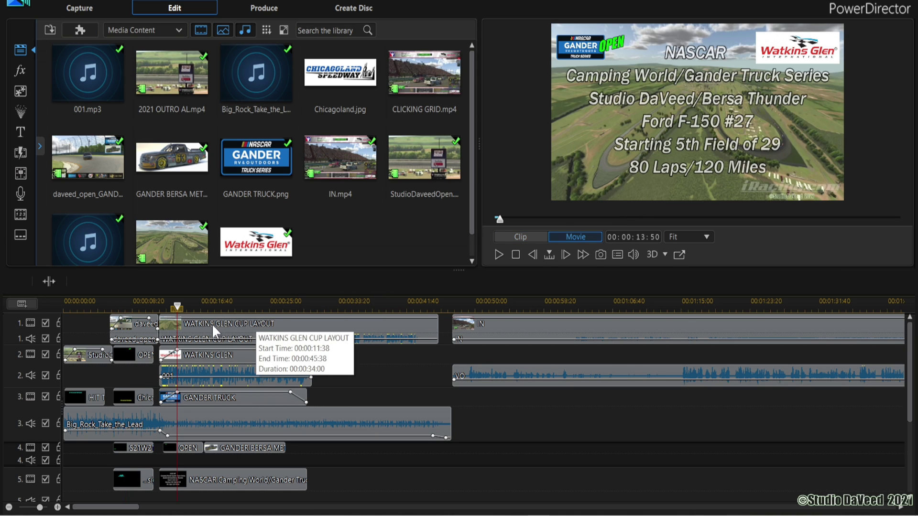
{"action": "left_click", "coordinate": [261, 326]}
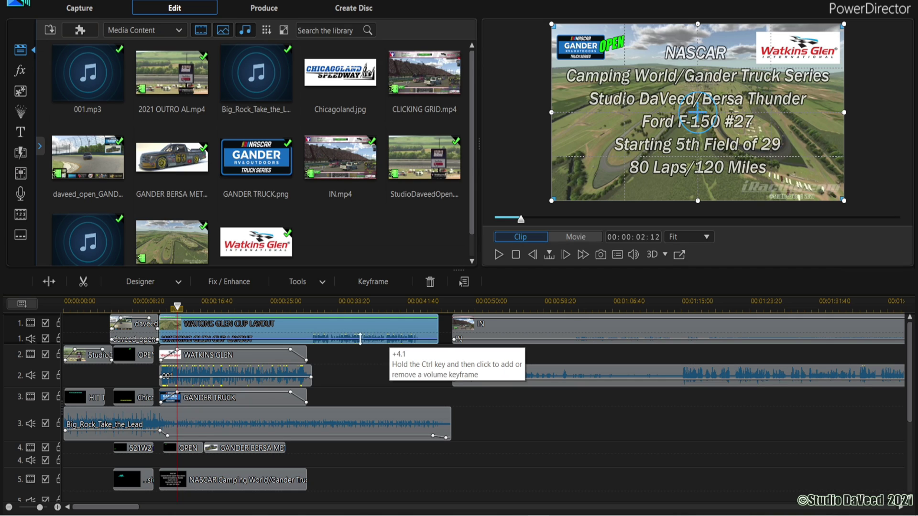
{"action": "left_click", "coordinate": [239, 357]}
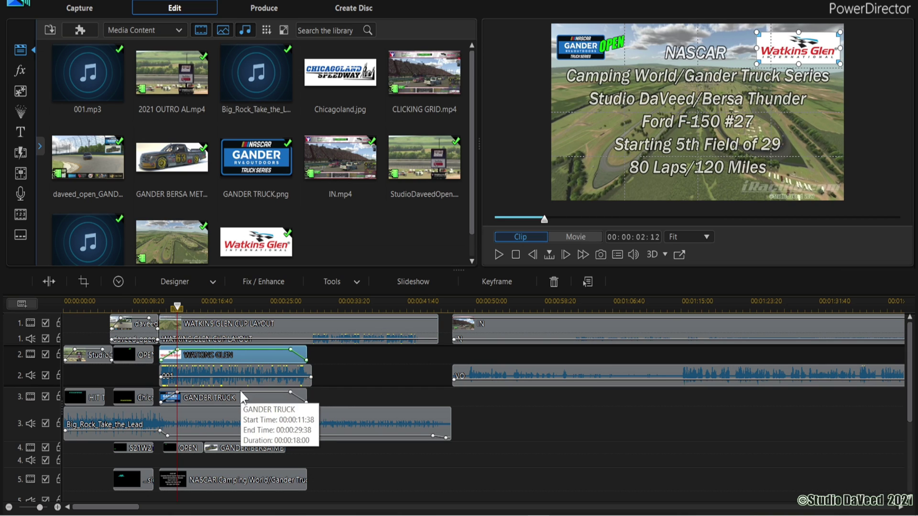
{"action": "left_click", "coordinate": [271, 433]}
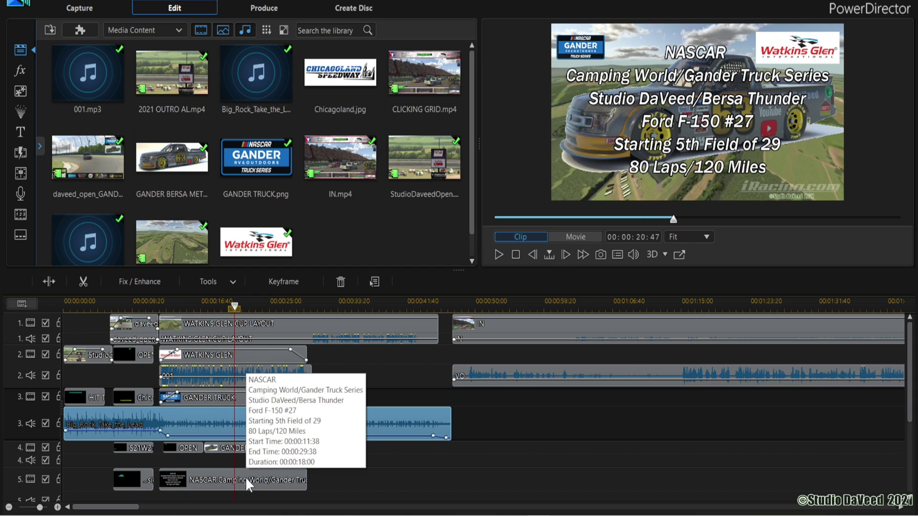
{"action": "left_click", "coordinate": [245, 477]}
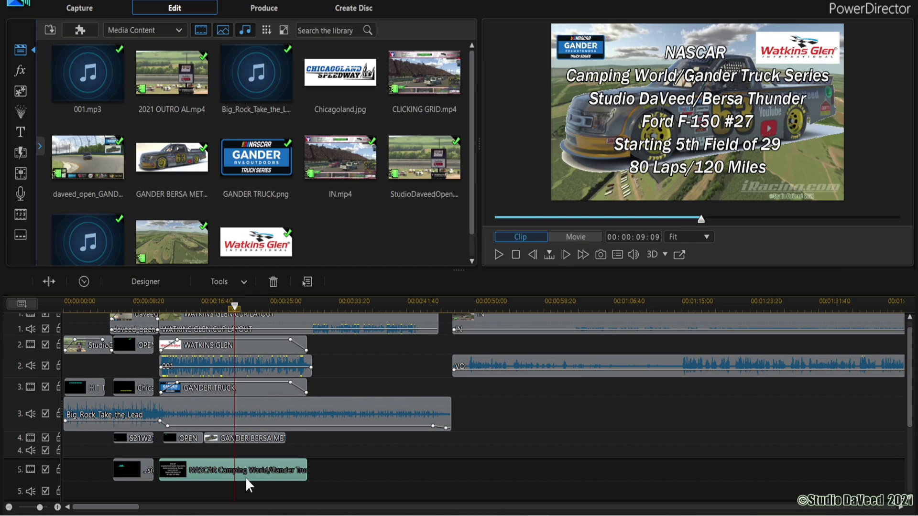
{"action": "double_click", "coordinate": [245, 477]}
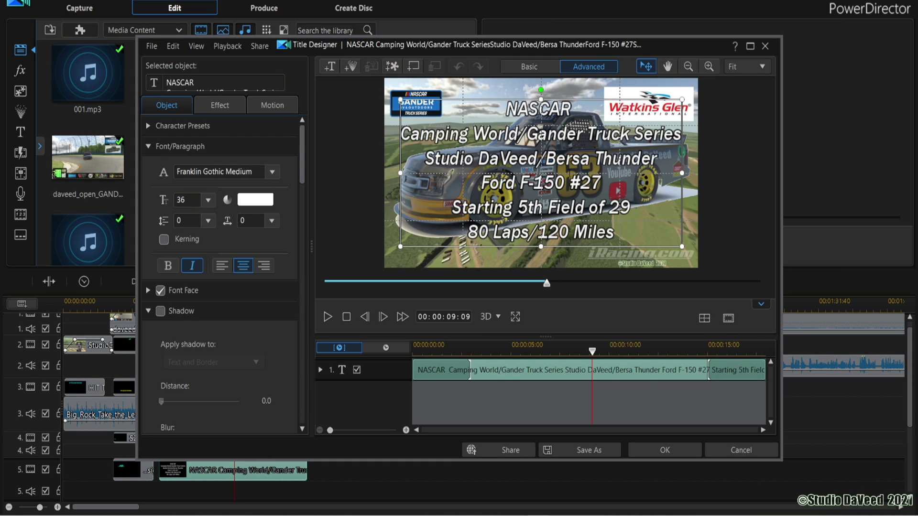
{"action": "left_click", "coordinate": [727, 450]}
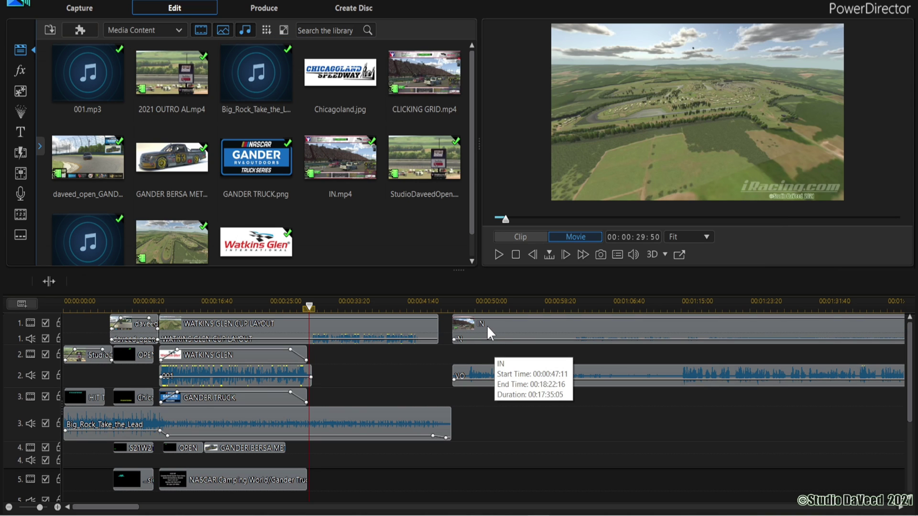
Check the IN and VO clips and increase the height of track 1's audio lane to enlarge the waveform
{"action": "left_click", "coordinate": [486, 332]}
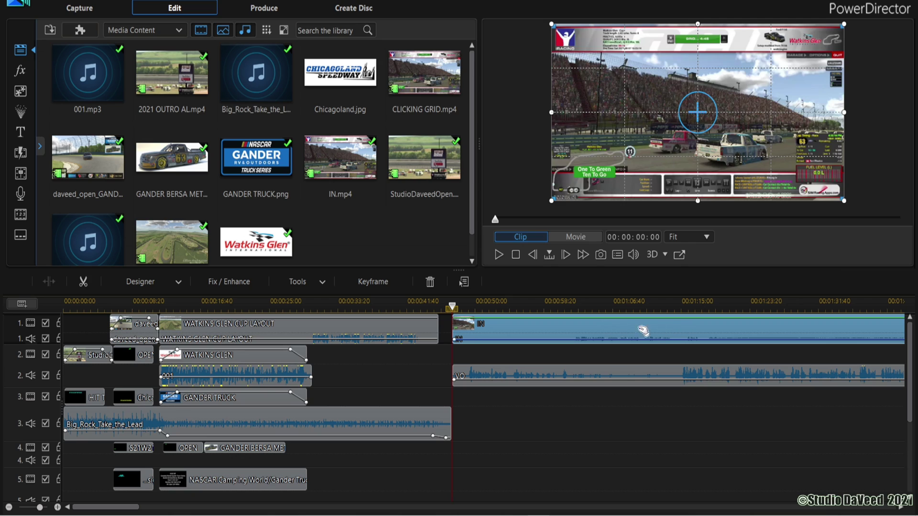
{"action": "left_click", "coordinate": [575, 378]}
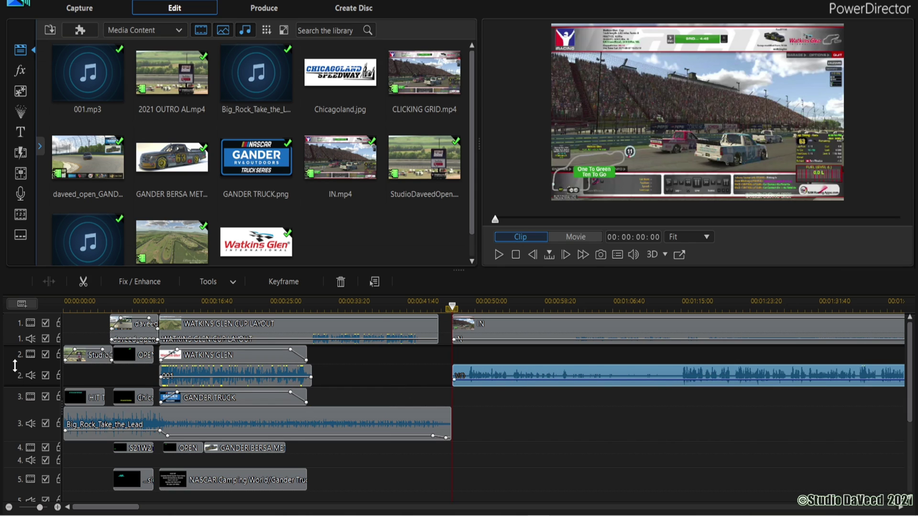
{"action": "left_click_drag", "start_coordinate": [13, 344], "coordinate": [13, 362]}
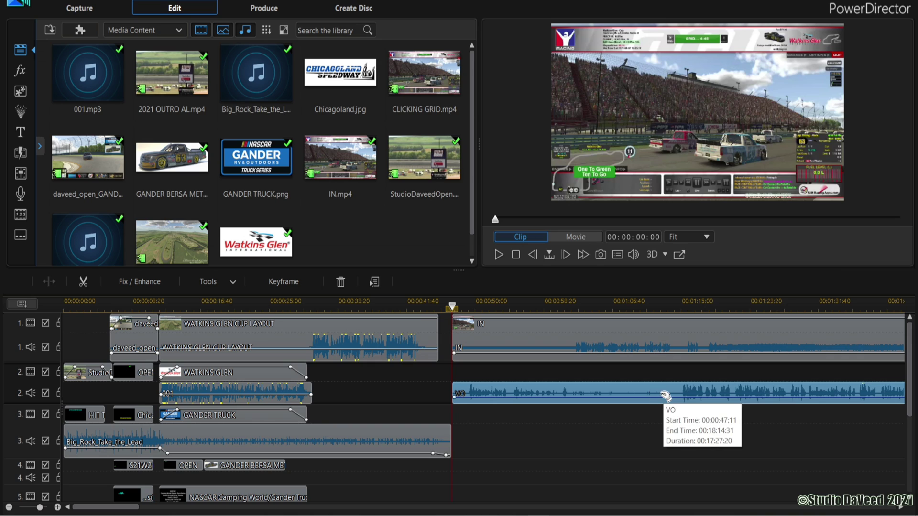
Play the IN and VO clips together from their shared start and pause after roughly ten seconds
{"action": "scroll", "coordinate": [605, 449], "scroll_direction": "right", "scroll_amount": 2}
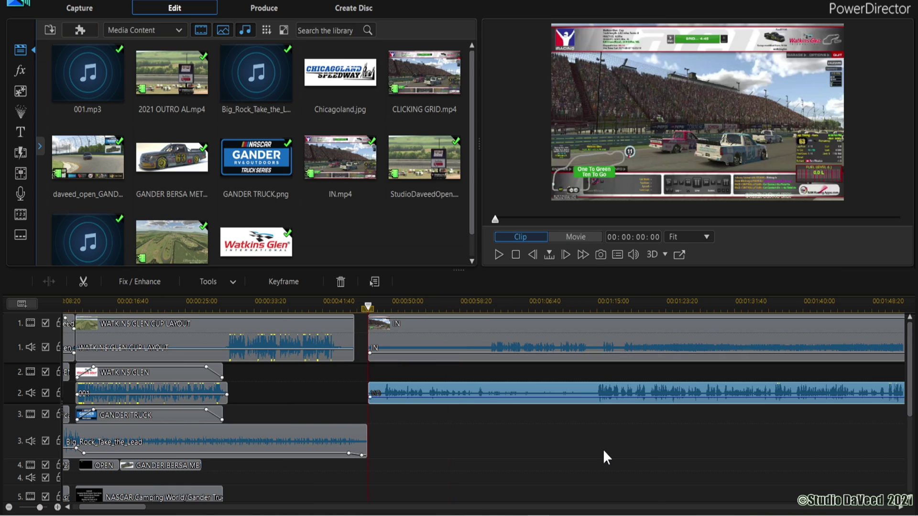
{"action": "scroll", "coordinate": [549, 444], "scroll_direction": "right", "scroll_amount": 2}
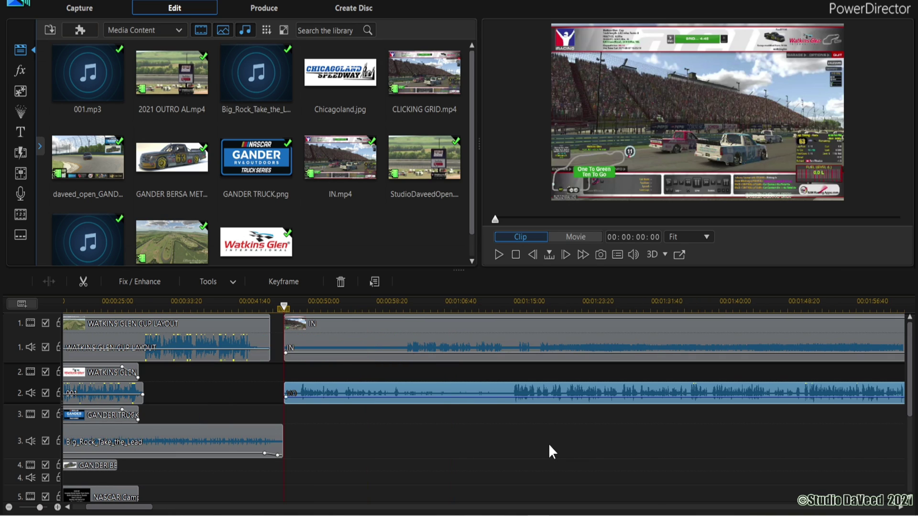
{"action": "scroll", "coordinate": [549, 444], "scroll_direction": "right", "scroll_amount": 2}
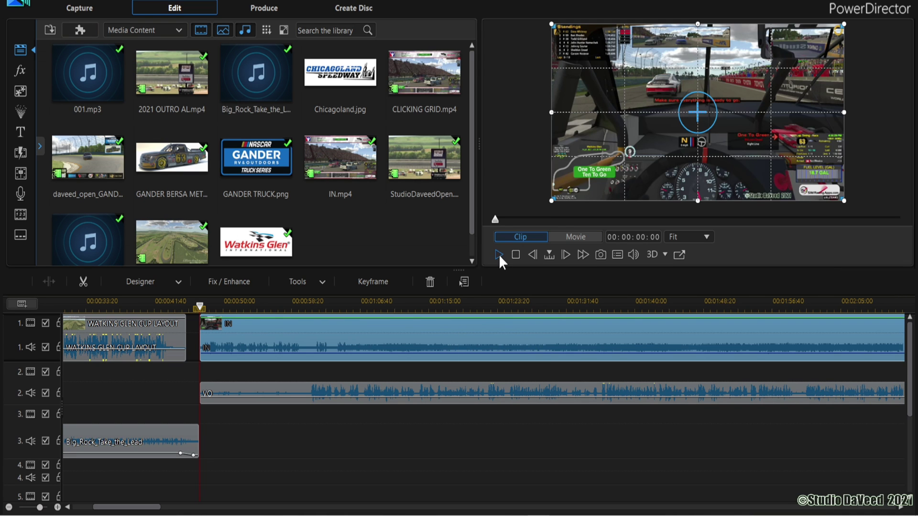
{"action": "left_click", "coordinate": [498, 255]}
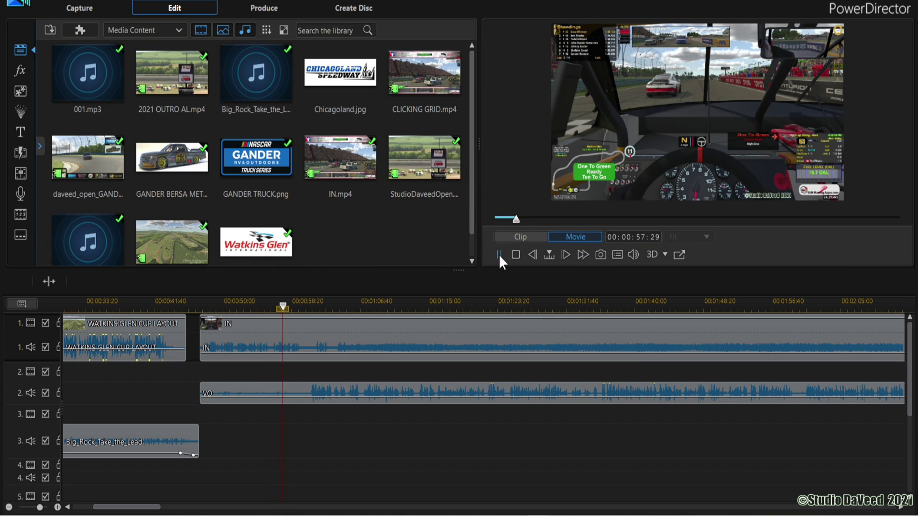
{"action": "left_click", "coordinate": [499, 255]}
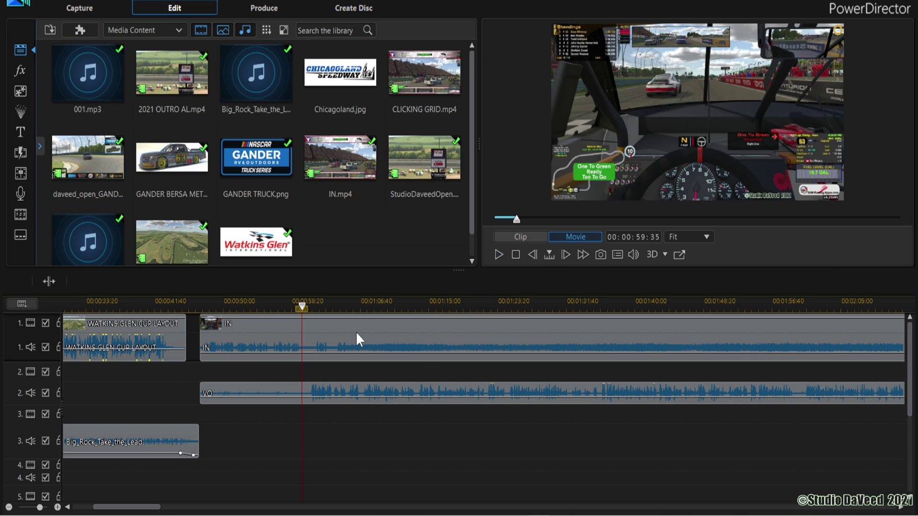
Replay the beginning of the IN and VO clips at a finer timeline scale to compare their audio timing
{"action": "left_click_drag", "start_coordinate": [171, 308], "coordinate": [303, 309]}
{"action": "scroll", "coordinate": [345, 445], "scroll_direction": "up", "scroll_amount": 5}
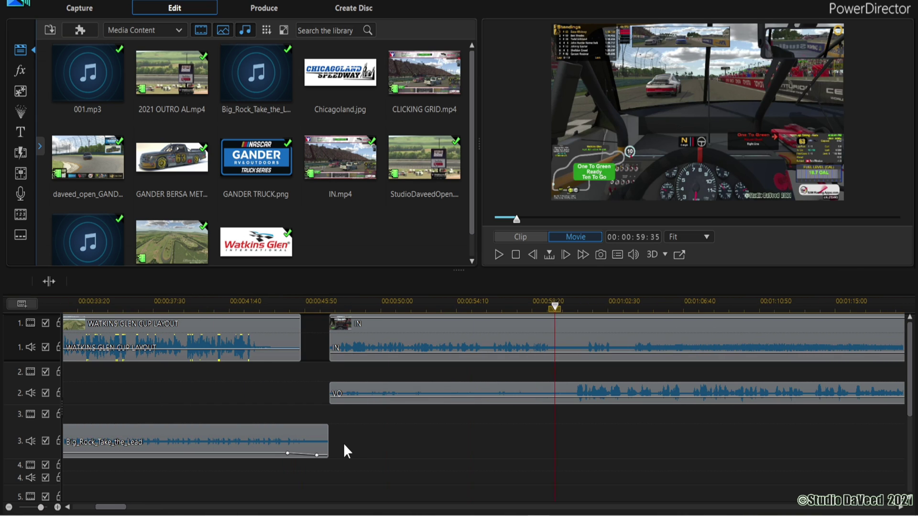
{"action": "scroll", "coordinate": [340, 441], "scroll_direction": "up", "scroll_amount": 3}
{"action": "left_click", "coordinate": [462, 305]}
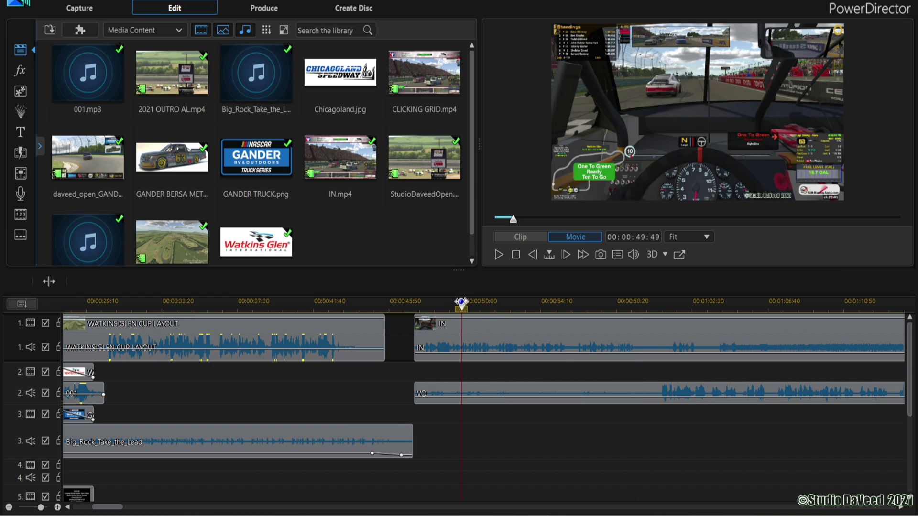
{"action": "left_click_drag", "start_coordinate": [414, 302], "coordinate": [459, 305]}
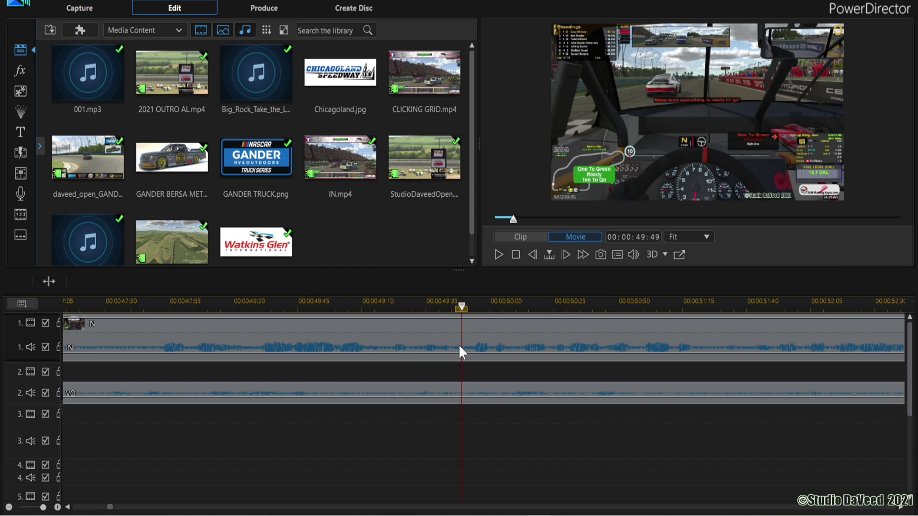
{"action": "scroll", "coordinate": [458, 344], "scroll_direction": "up", "scroll_amount": 2}
{"action": "left_click", "coordinate": [326, 332]}
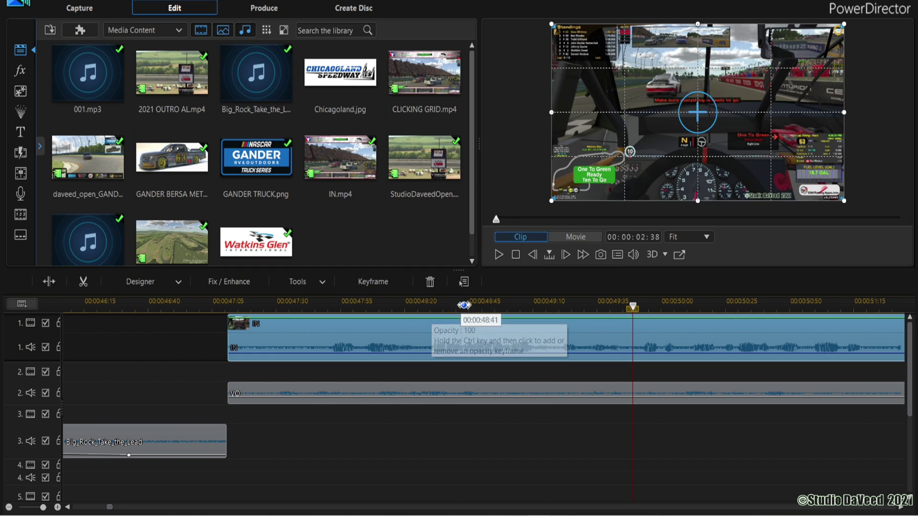
{"action": "left_click", "coordinate": [518, 255]}
{"action": "left_click", "coordinate": [499, 255]}
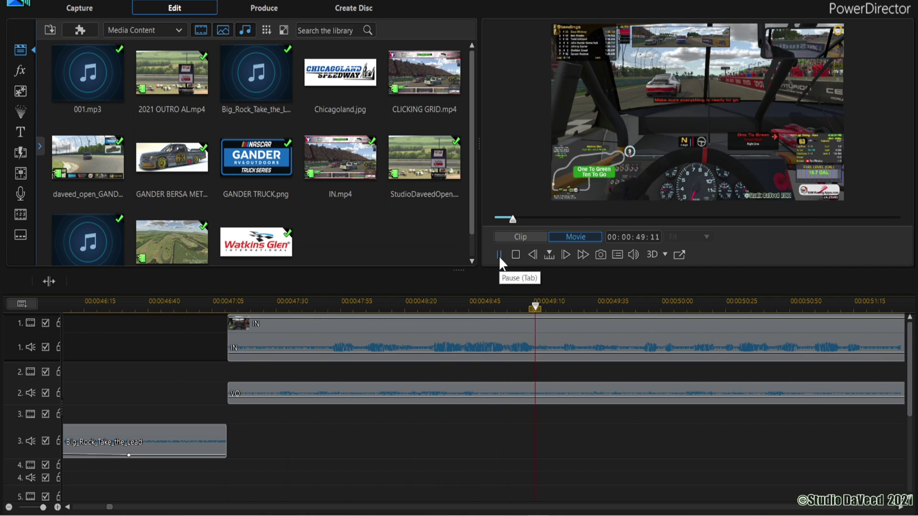
{"action": "left_click", "coordinate": [499, 255]}
Increase the height of track 2's audio lane and raise the VO clip's volume level
{"action": "left_click_drag", "start_coordinate": [15, 405], "coordinate": [16, 436]}
{"action": "left_click", "coordinate": [390, 414]}
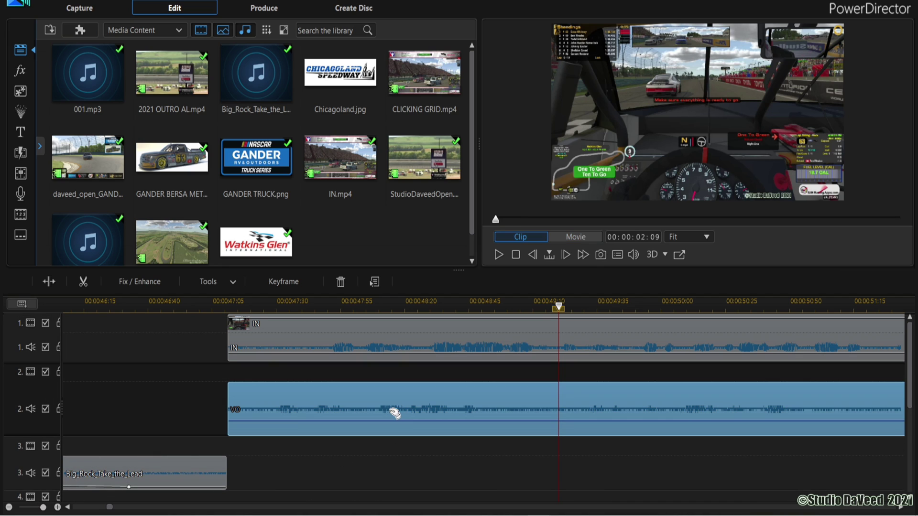
{"action": "left_click_drag", "start_coordinate": [411, 423], "coordinate": [412, 405]}
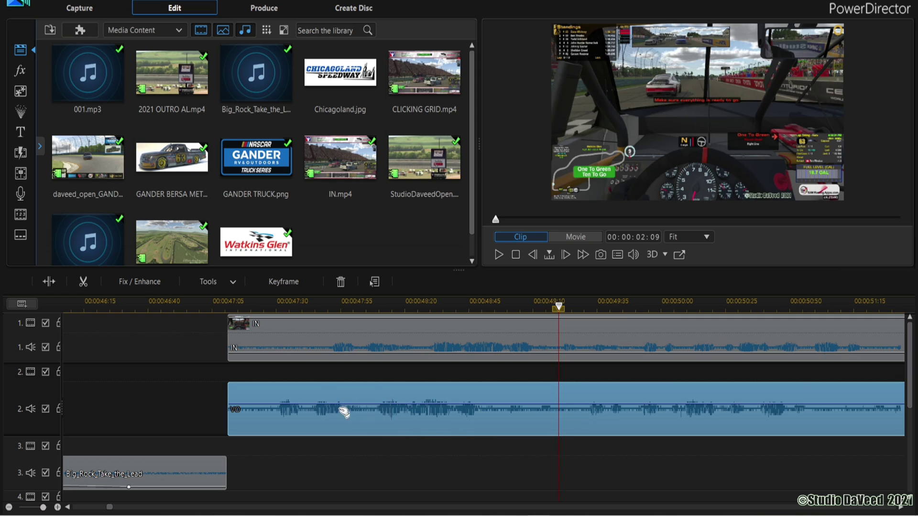
Check the audio from about 00:00:47:51 and shift the VO clip forward in time so its matching waveform peak lines up with the IN clip's
{"action": "left_click", "coordinate": [331, 313]}
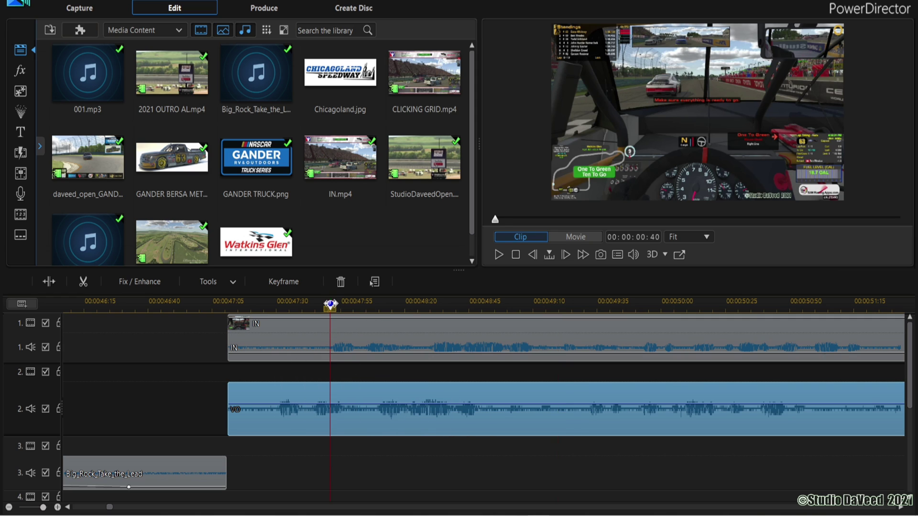
{"action": "left_click", "coordinate": [499, 256]}
{"action": "left_click", "coordinate": [499, 255]}
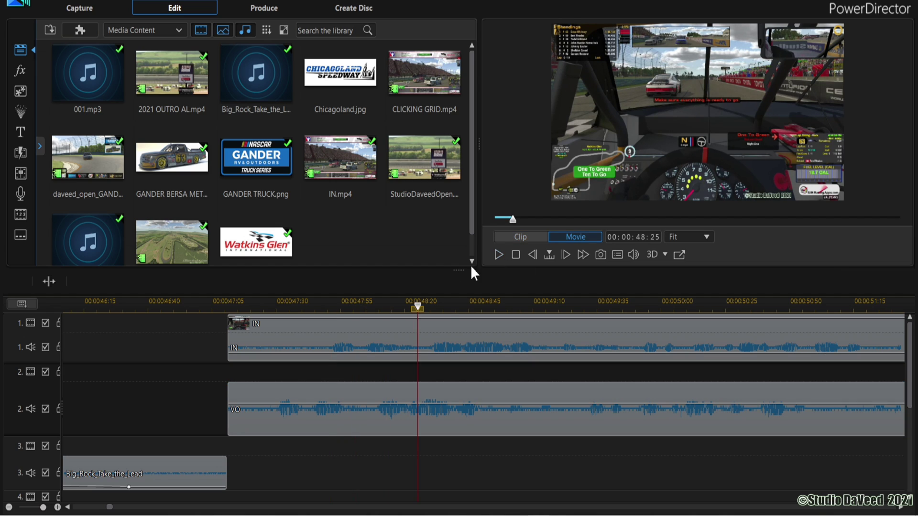
{"action": "left_click", "coordinate": [329, 306]}
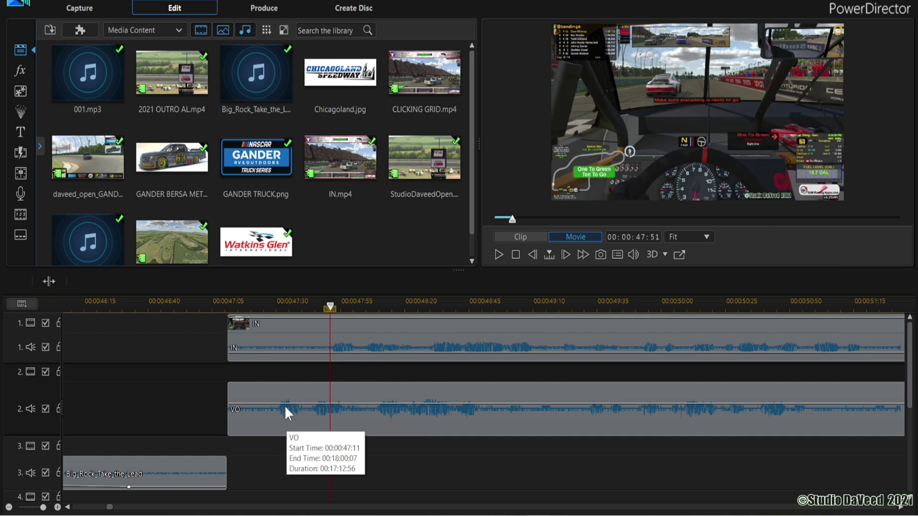
{"action": "left_click_drag", "start_coordinate": [298, 390], "coordinate": [335, 392]}
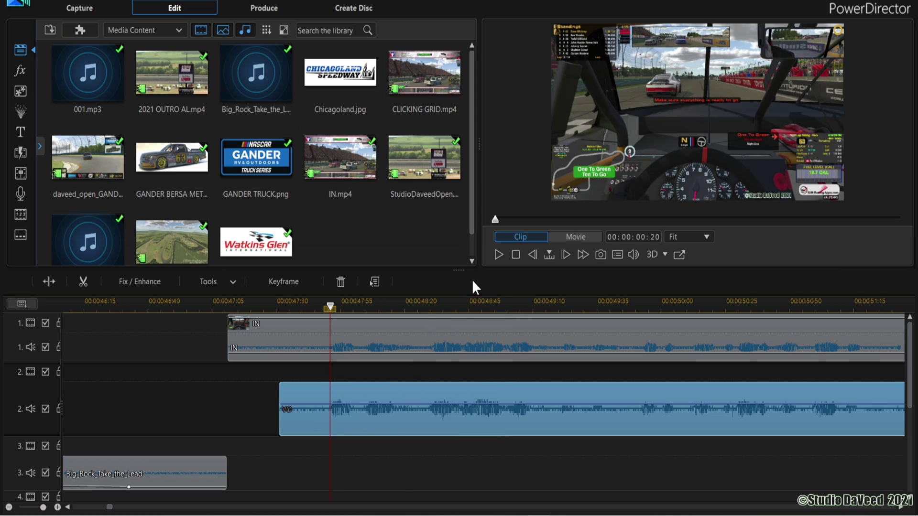
Play the realigned IN and VO clips together from the IN clip's start and pause at 00:00:49:19
{"action": "left_click", "coordinate": [282, 325]}
{"action": "left_click", "coordinate": [516, 255]}
{"action": "left_click", "coordinate": [498, 256]}
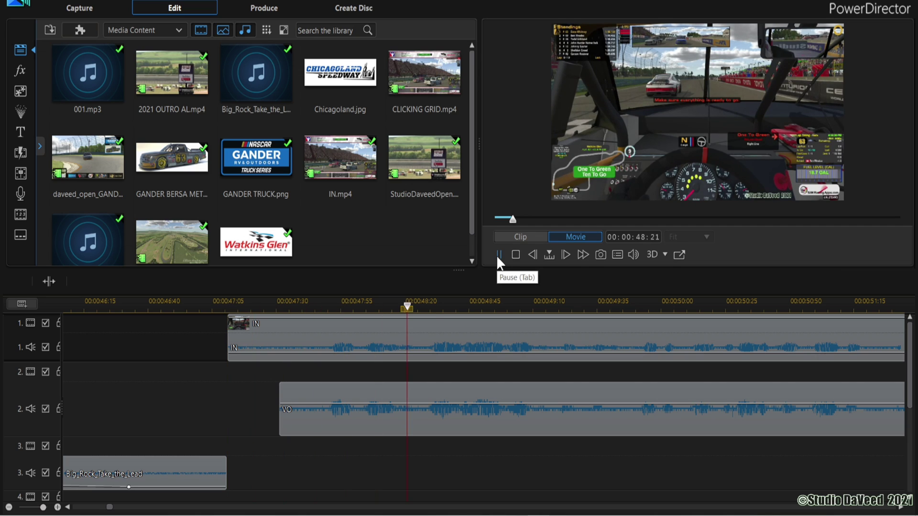
{"action": "left_click", "coordinate": [498, 258]}
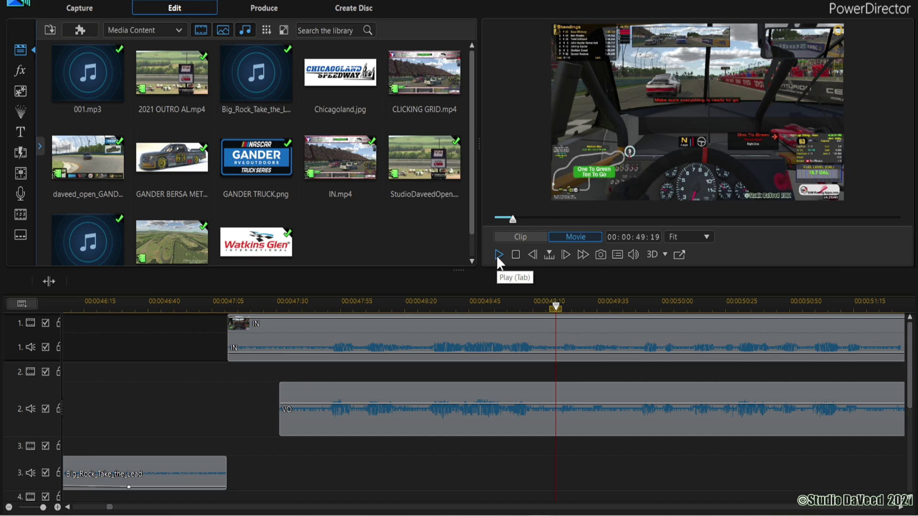
Continue checking the IN and VO clips' sync at a coarser timeline scale, playing through to 00:00:59:43
{"action": "left_click_drag", "start_coordinate": [516, 303], "coordinate": [354, 309]}
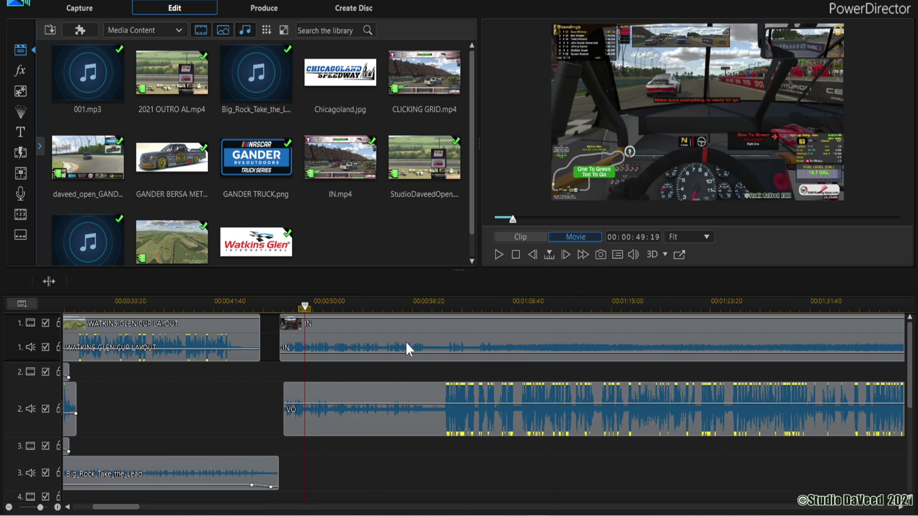
{"action": "left_click", "coordinate": [406, 331]}
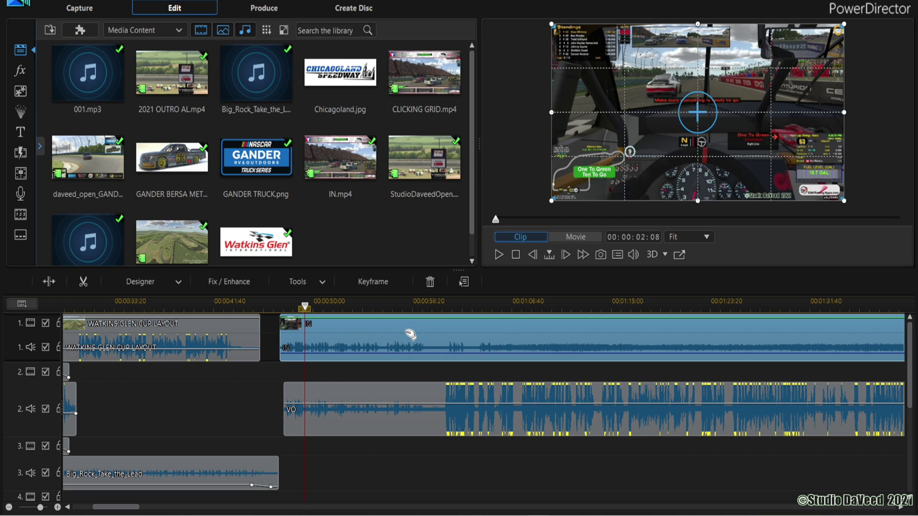
{"action": "left_click", "coordinate": [417, 416]}
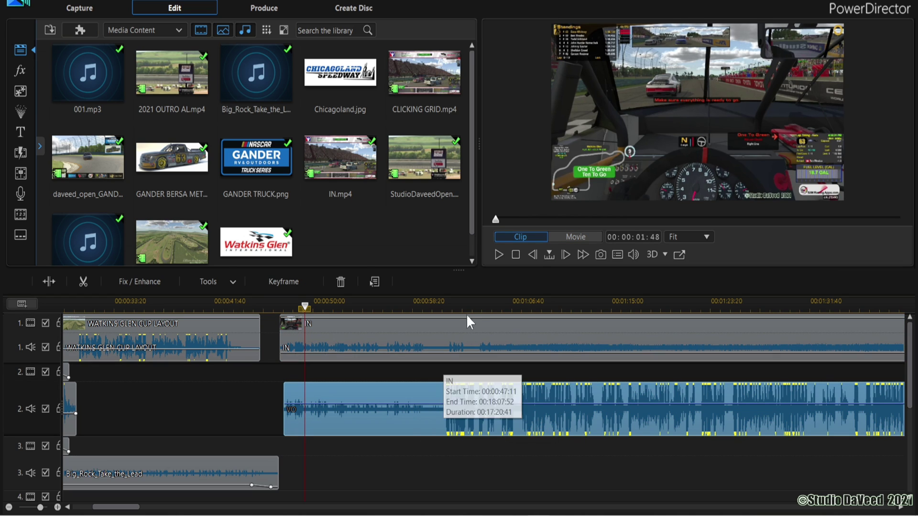
{"action": "left_click", "coordinate": [499, 255]}
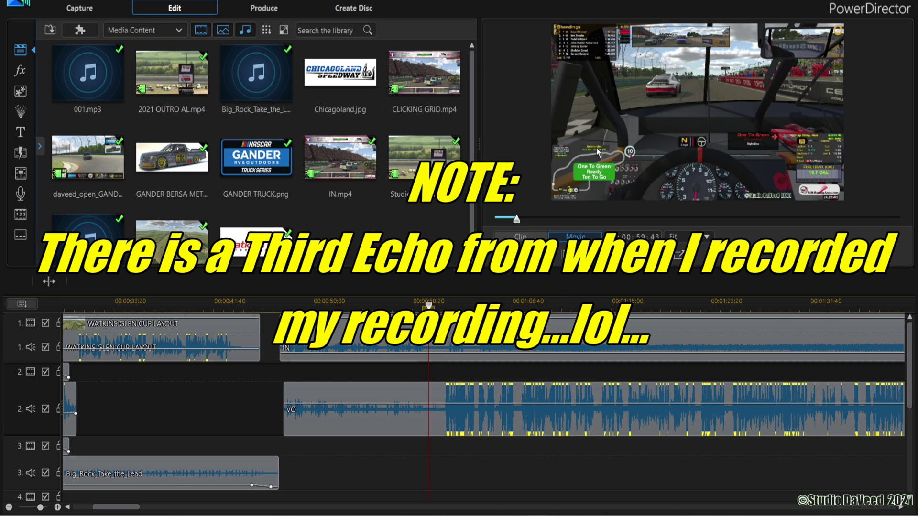
Restore the VO clip on track 2 to its original volume level and raise its volume line again
{"action": "scroll", "coordinate": [683, 303], "scroll_direction": "down", "scroll_amount": 3}
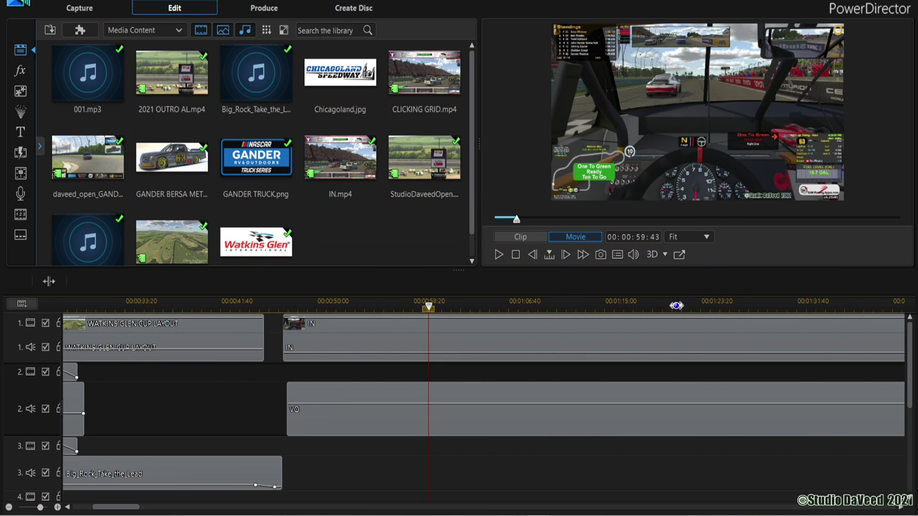
{"action": "scroll", "coordinate": [516, 302], "scroll_direction": "down", "scroll_amount": 3}
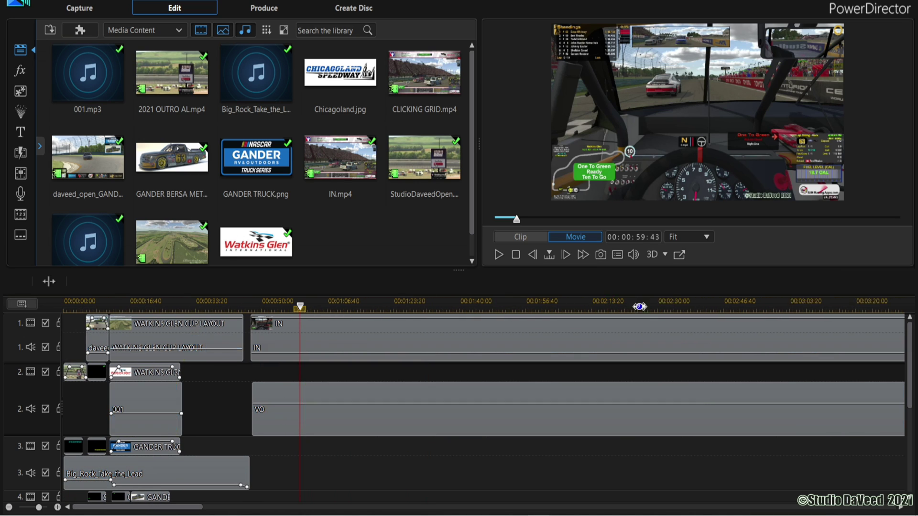
{"action": "left_click", "coordinate": [478, 411]}
{"action": "right_click", "coordinate": [457, 414]}
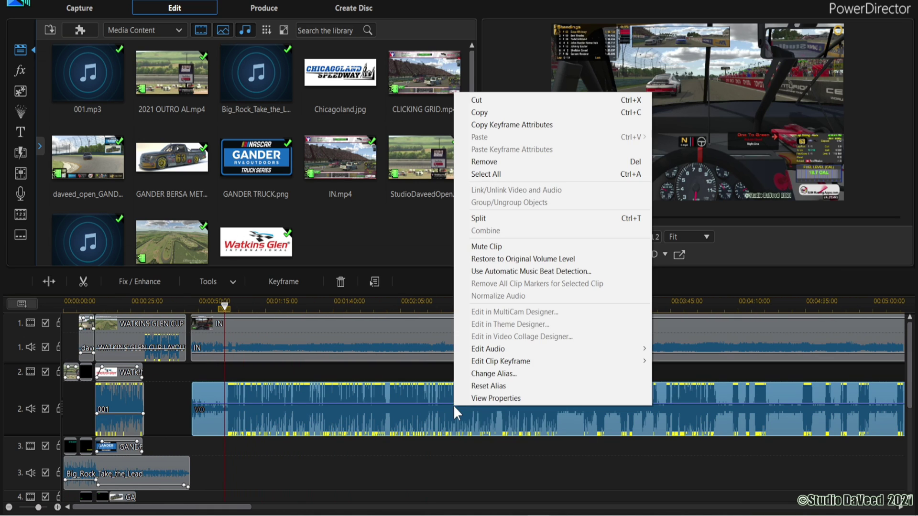
{"action": "left_click", "coordinate": [522, 258]}
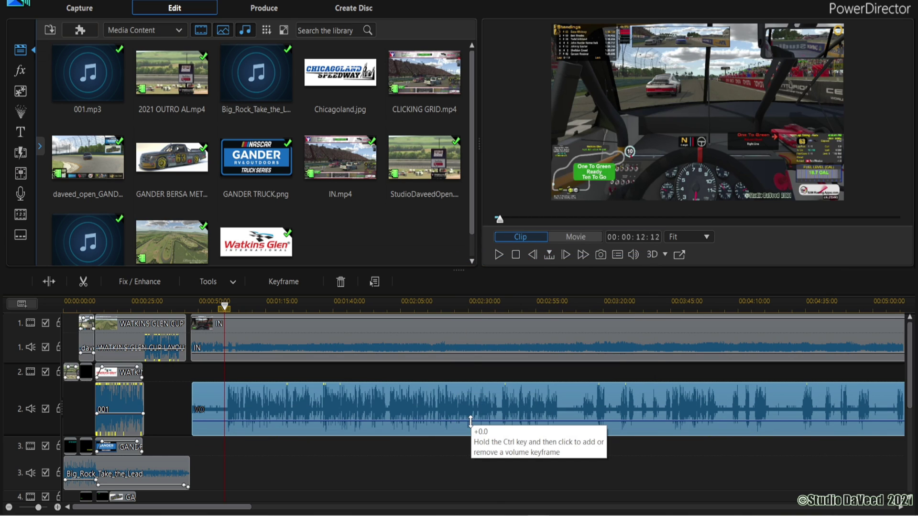
{"action": "left_click_drag", "start_coordinate": [470, 420], "coordinate": [470, 412]}
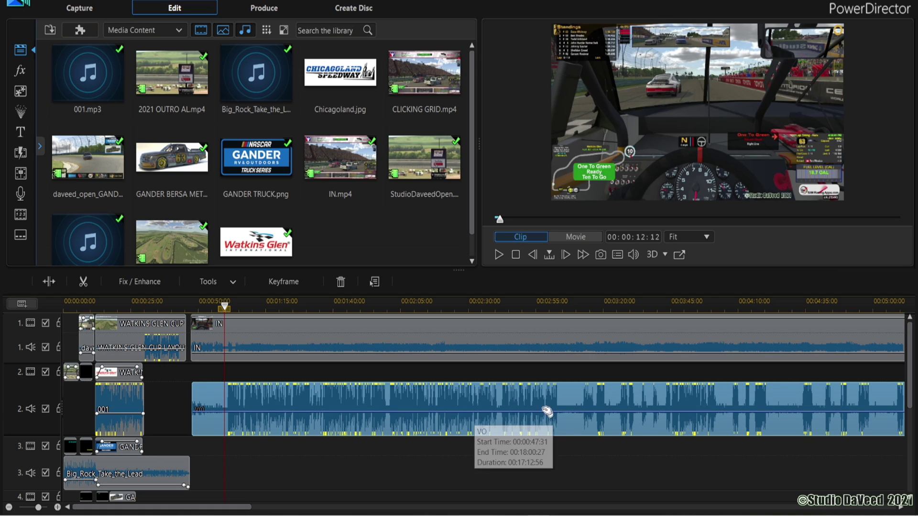
Play on to the sync cue at 00:01:02:19 and split the IN and VO clips there
{"action": "left_click_drag", "start_coordinate": [604, 306], "coordinate": [331, 307]}
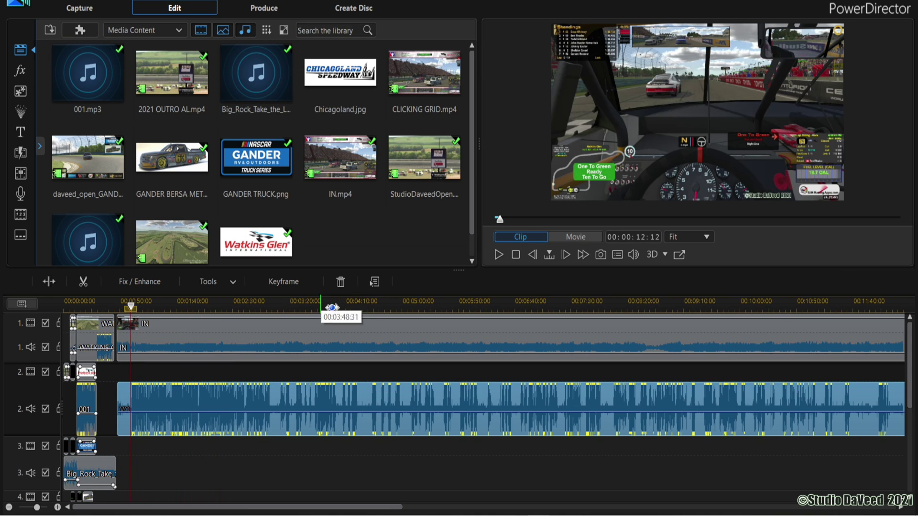
{"action": "left_click", "coordinate": [406, 323]}
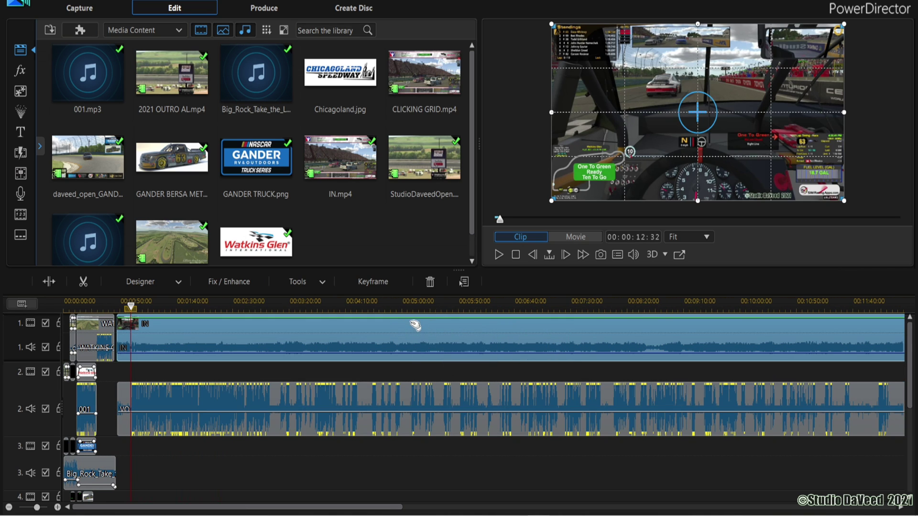
{"action": "left_click", "coordinate": [373, 308]}
{"action": "left_click_drag", "start_coordinate": [373, 308], "coordinate": [256, 308]}
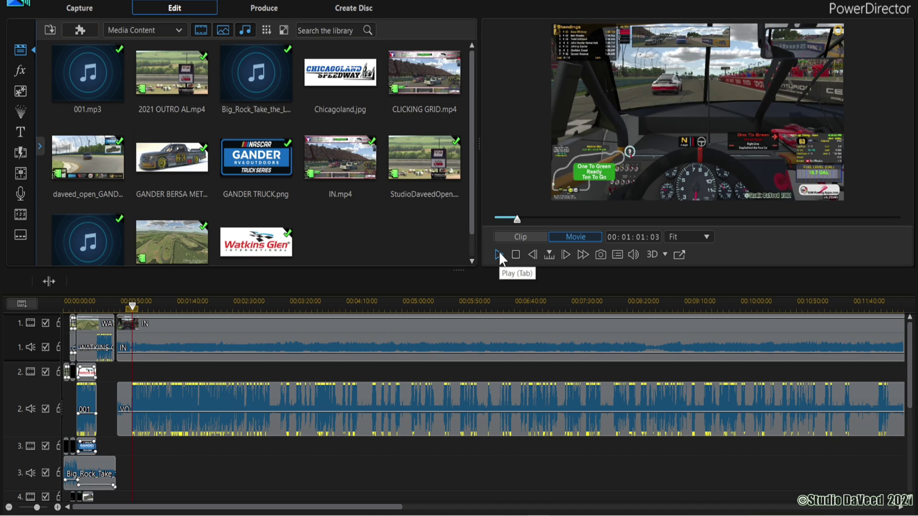
{"action": "left_click", "coordinate": [499, 255]}
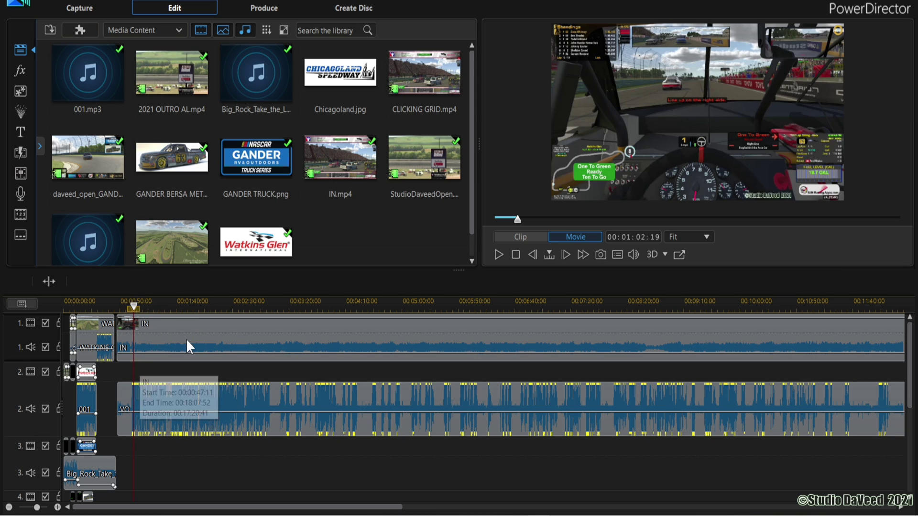
{"action": "left_click", "coordinate": [48, 282]}
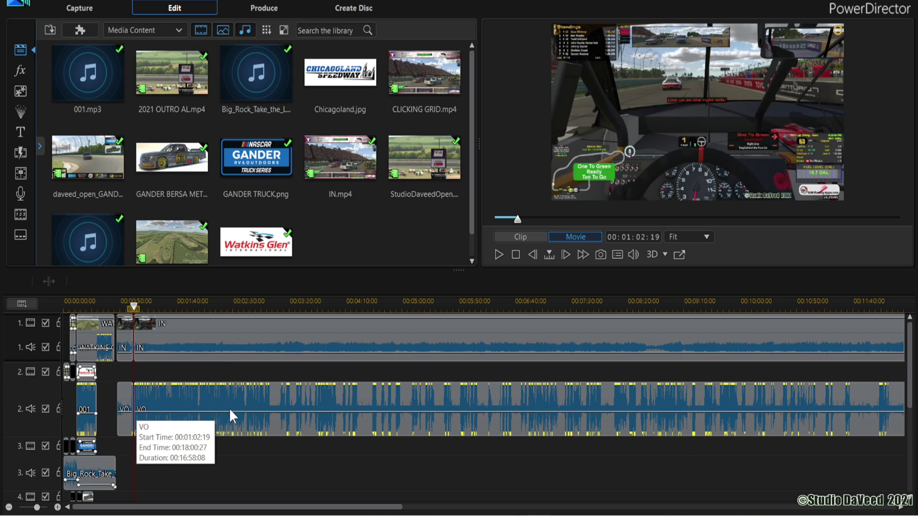
Add TV.mp4 to track 3 below the VO clip and play it to its matching cue at 00:01:57:26
{"action": "scroll", "coordinate": [174, 407], "scroll_direction": "up", "scroll_amount": 3}
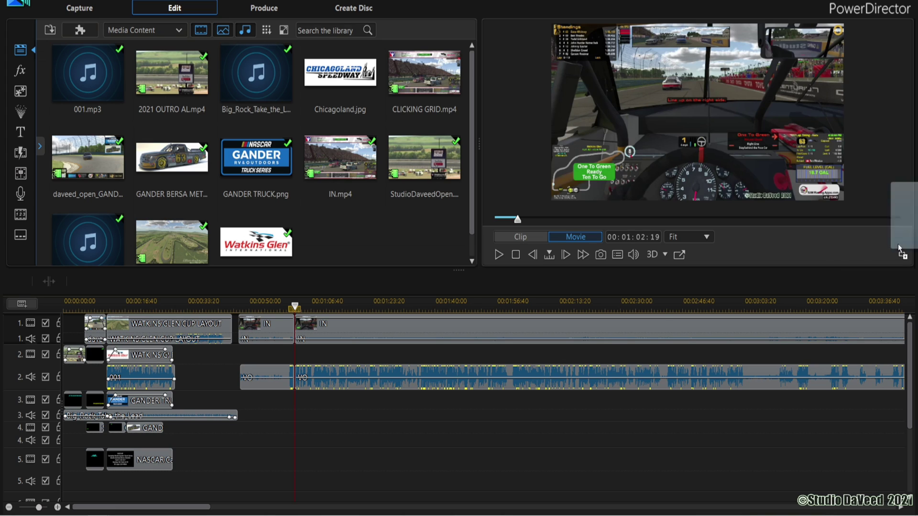
{"action": "left_click_drag", "start_coordinate": [267, 416], "coordinate": [253, 403]}
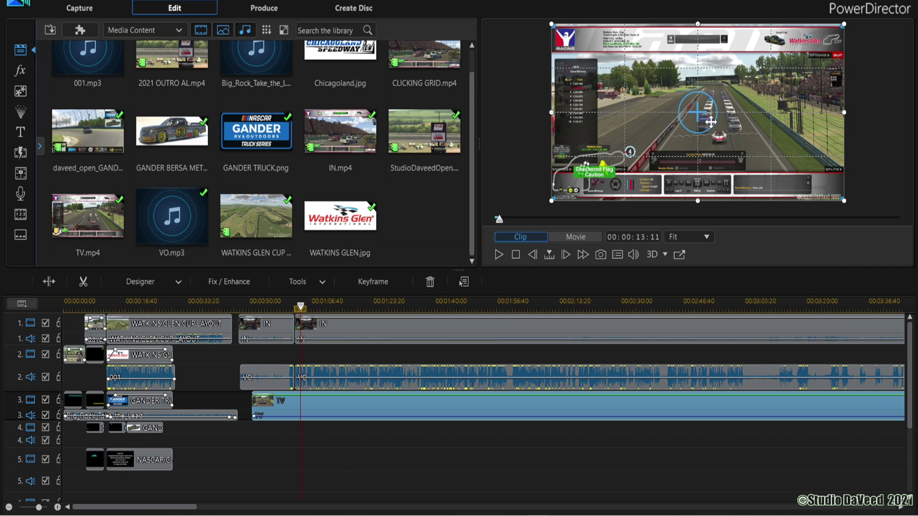
{"action": "left_click", "coordinate": [454, 306]}
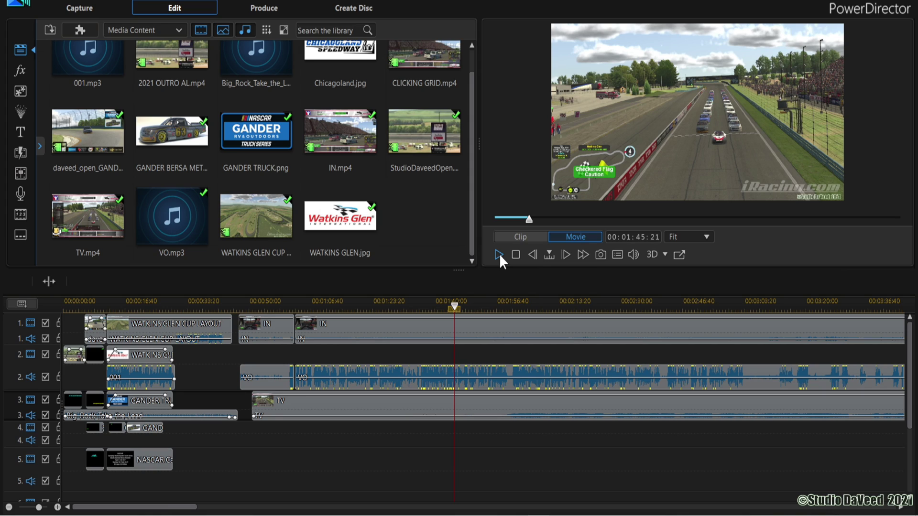
{"action": "left_click", "coordinate": [500, 256]}
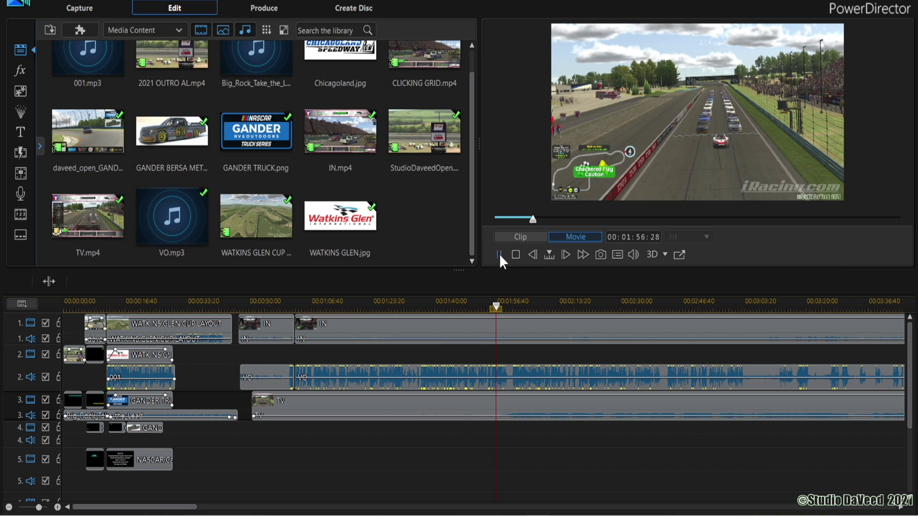
{"action": "left_click", "coordinate": [499, 260]}
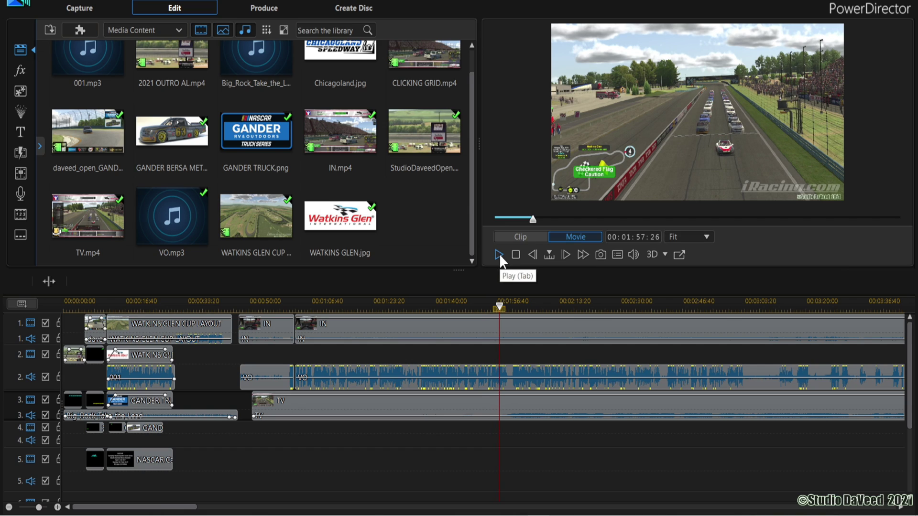
Split the TV clip on track 3 at 00:01:57:26
{"action": "left_click", "coordinate": [505, 404]}
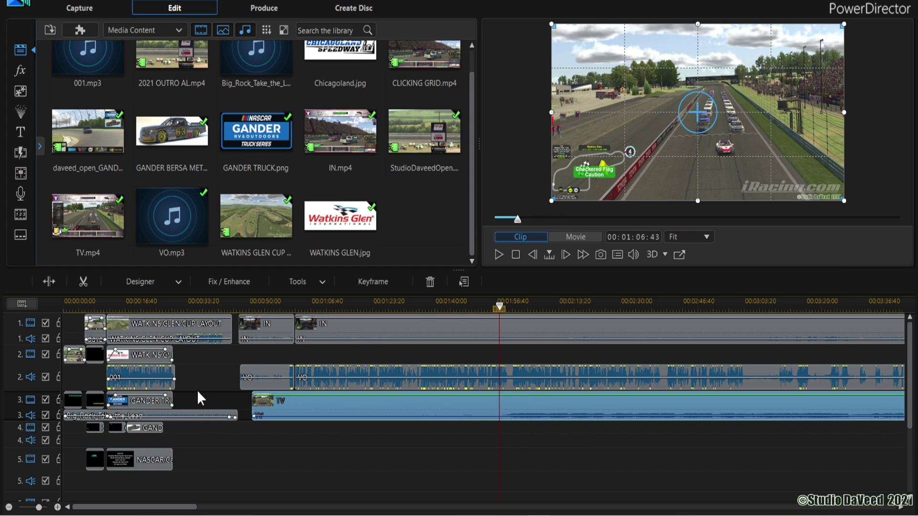
{"action": "left_click", "coordinate": [50, 282]}
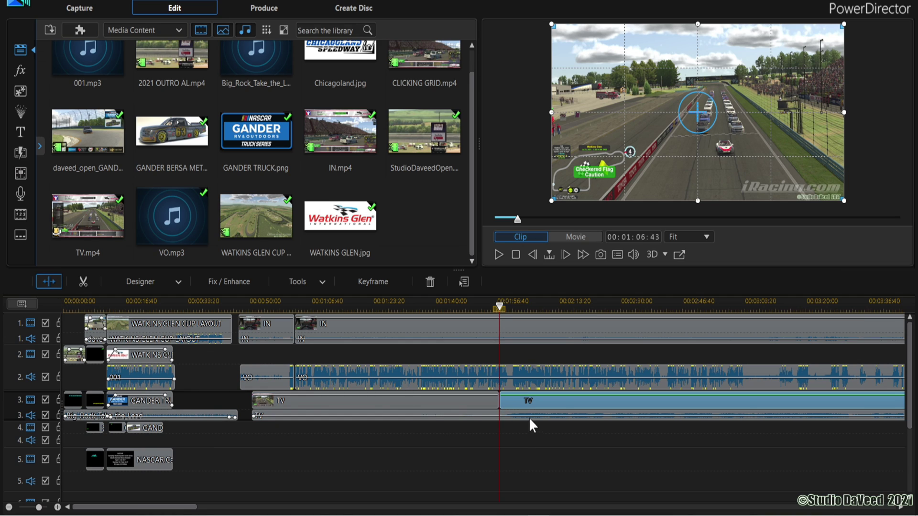
{"action": "left_click", "coordinate": [509, 404]}
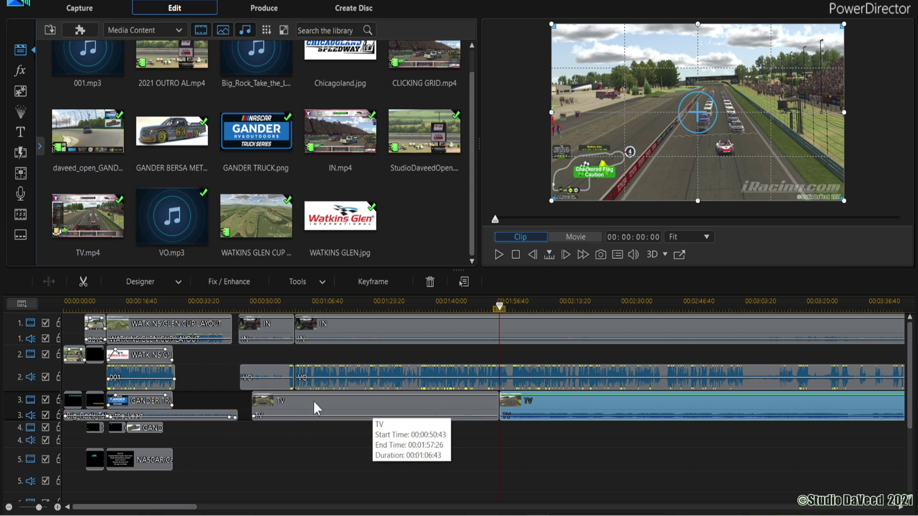
Remove the leading TV segment leaving its gap, and move the remaining TV clip to start at the 00:01:02:19 cut
{"action": "left_click", "coordinate": [397, 401]}
{"action": "right_click", "coordinate": [397, 403]}
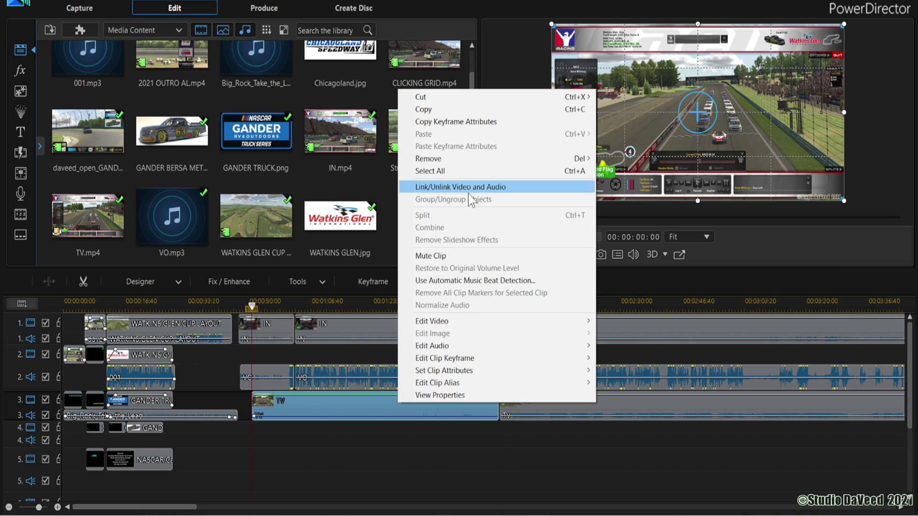
{"action": "mouse_move", "coordinate": [473, 158]}
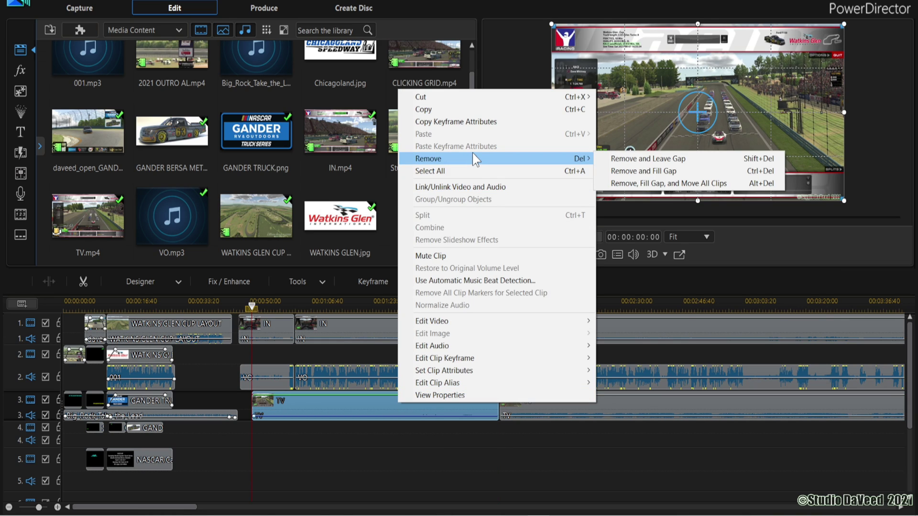
{"action": "left_click", "coordinate": [632, 158]}
{"action": "left_click", "coordinate": [577, 404]}
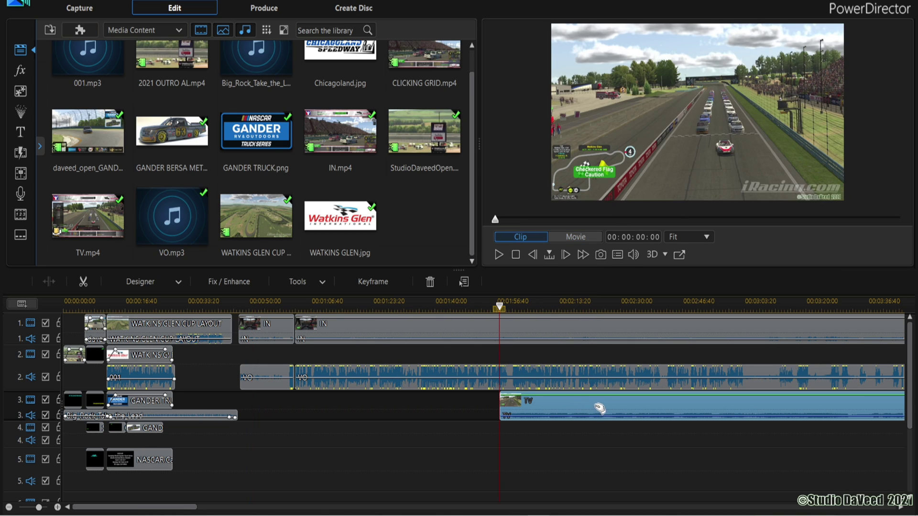
{"action": "left_click_drag", "start_coordinate": [611, 407], "coordinate": [409, 412]}
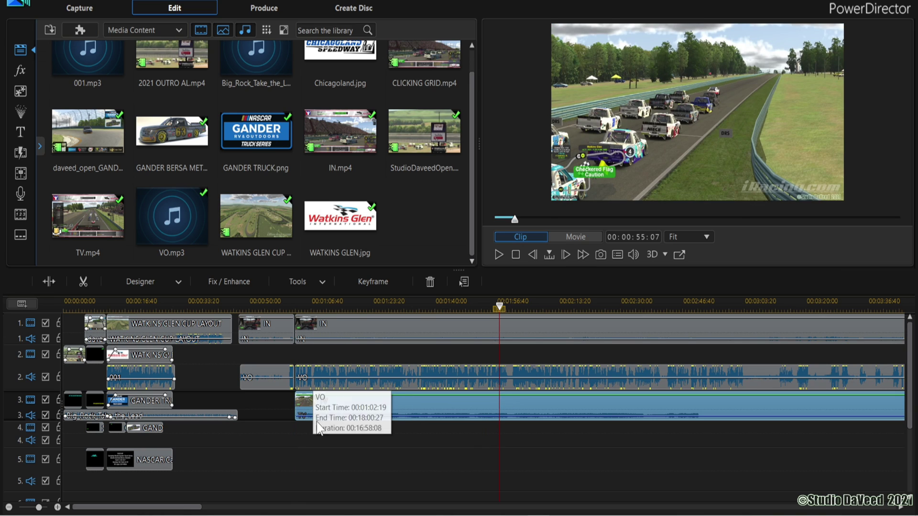
Import DRONE.mp4 onto track 4 beneath the TV clip and play the timeline to find its matching sync cue
{"action": "left_click", "coordinate": [312, 329]}
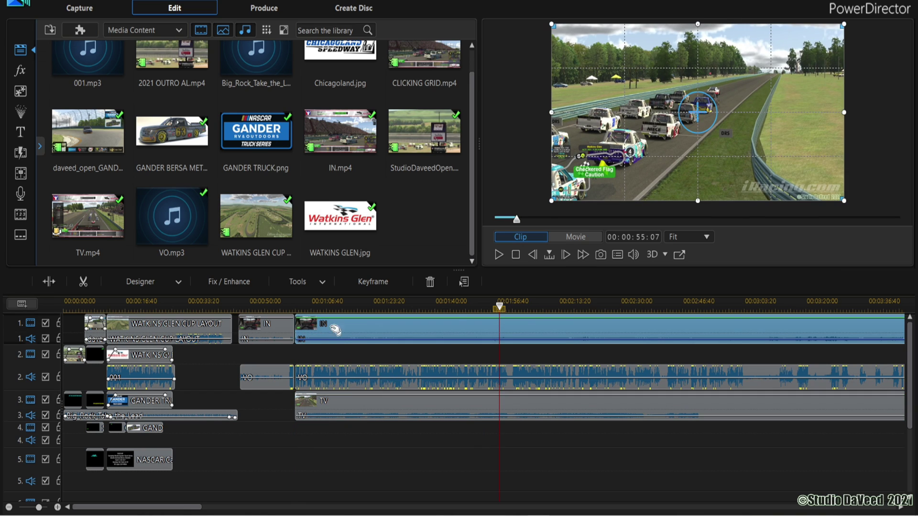
{"action": "left_click", "coordinate": [515, 254]}
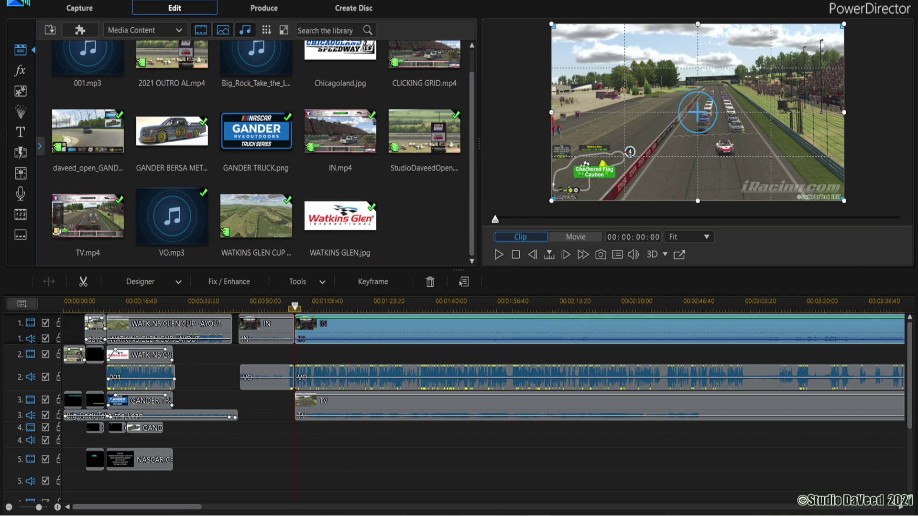
{"action": "left_click_drag", "start_coordinate": [722, 310], "coordinate": [306, 429]}
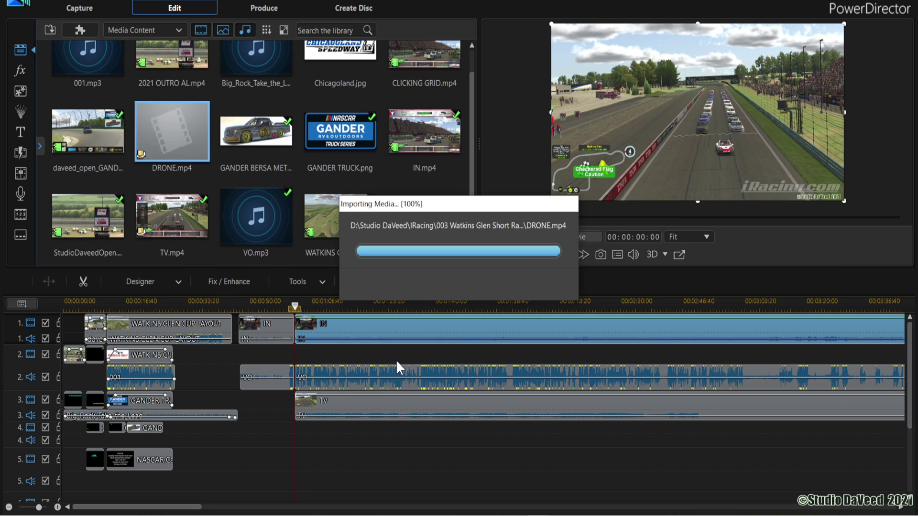
{"action": "left_click", "coordinate": [499, 255]}
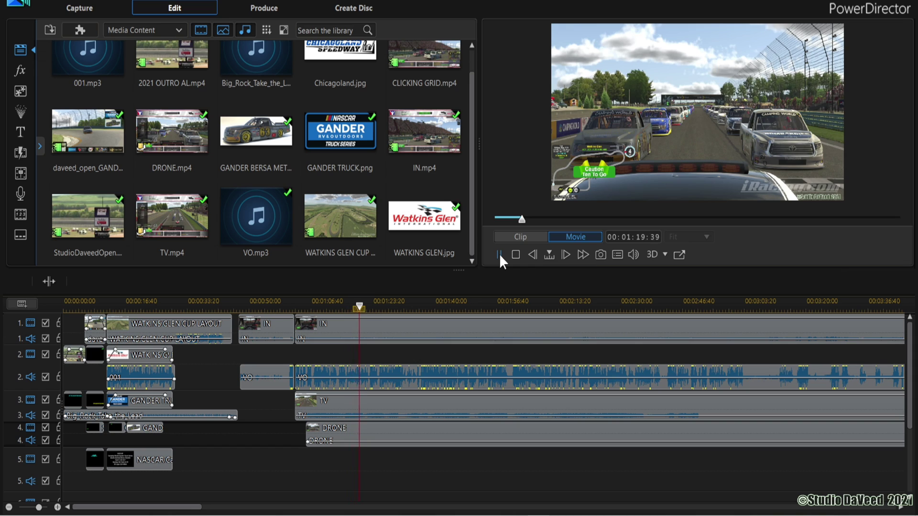
Split the DRONE clip at its sync cue and shift both parts so the cut lines up at 00:01:02:19
{"action": "left_click", "coordinate": [344, 442]}
{"action": "key", "text": "ctrl+t"}
{"action": "left_click_drag", "start_coordinate": [344, 442], "coordinate": [235, 440]}
{"action": "left_click_drag", "start_coordinate": [429, 431], "coordinate": [344, 430]}
{"action": "left_click_drag", "start_coordinate": [198, 433], "coordinate": [223, 433]}
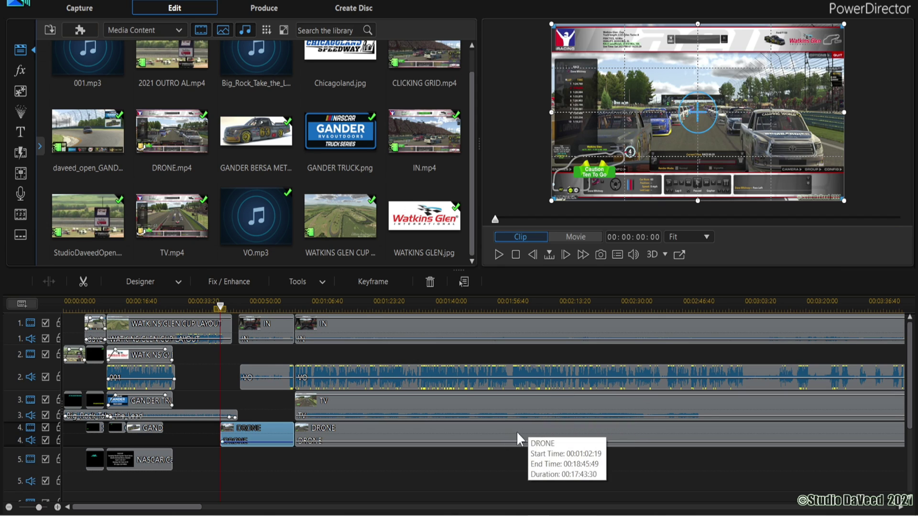
{"action": "left_click", "coordinate": [501, 429]}
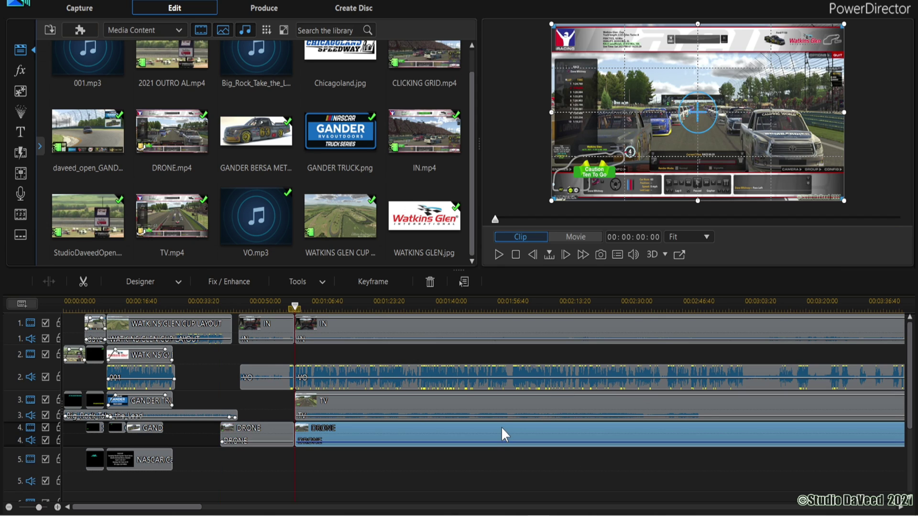
{"action": "left_click", "coordinate": [278, 434]}
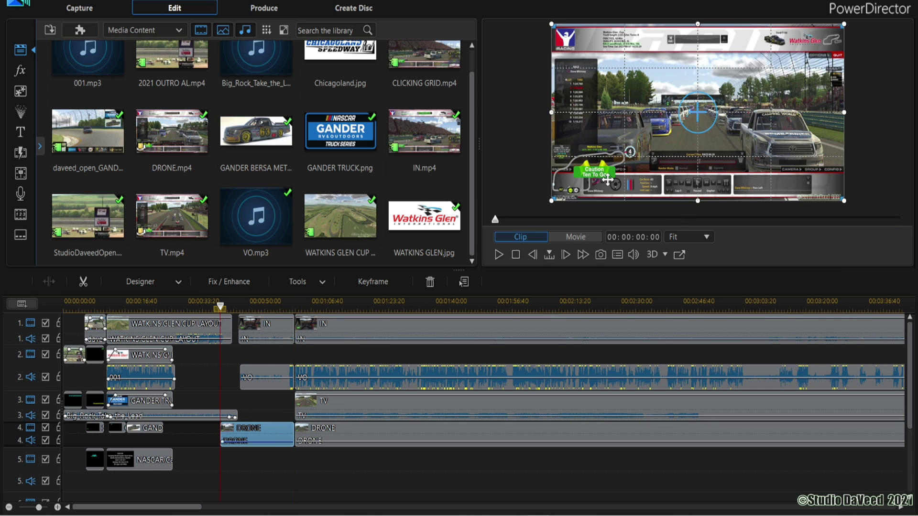
{"action": "left_click_drag", "start_coordinate": [844, 24], "coordinate": [696, 117]}
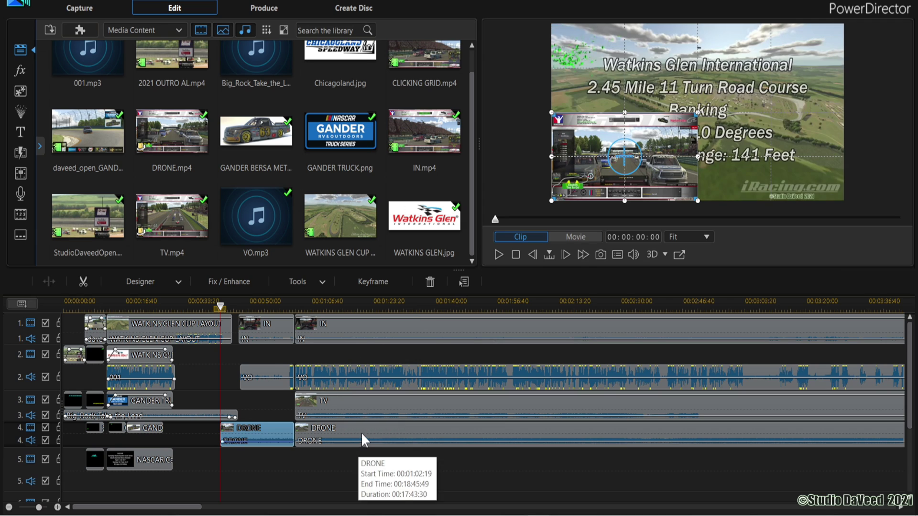
{"action": "left_click", "coordinate": [364, 435]}
{"action": "key", "text": "ctrl+z"}
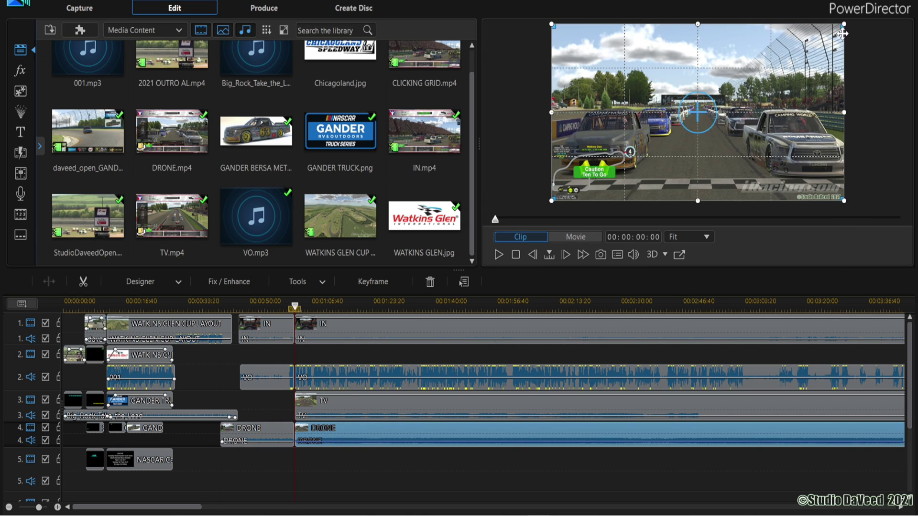
Scale the DRONE clip after the 00:01:02:19 cut to the frame's lower-left quarter and the TV clip to its upper-right quarter
{"action": "left_click_drag", "start_coordinate": [843, 24], "coordinate": [698, 126]}
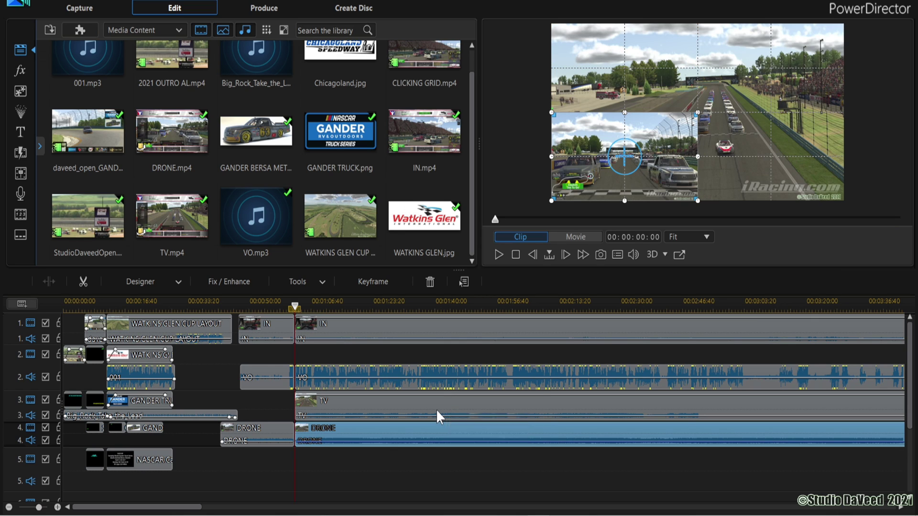
{"action": "left_click", "coordinate": [437, 414]}
{"action": "left_click_drag", "start_coordinate": [551, 203], "coordinate": [699, 104]}
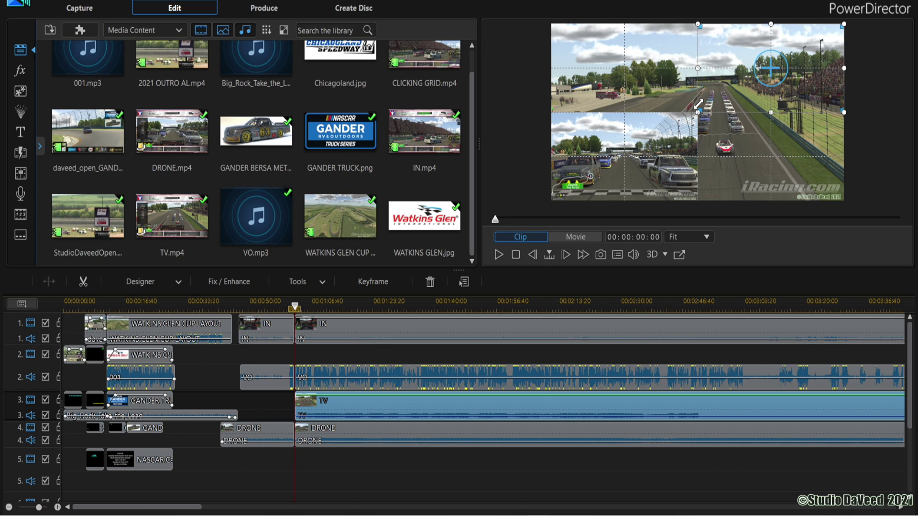
Scale the IN clip after the sync cut down to the upper-left quarter of the frame
{"action": "left_click", "coordinate": [274, 323]}
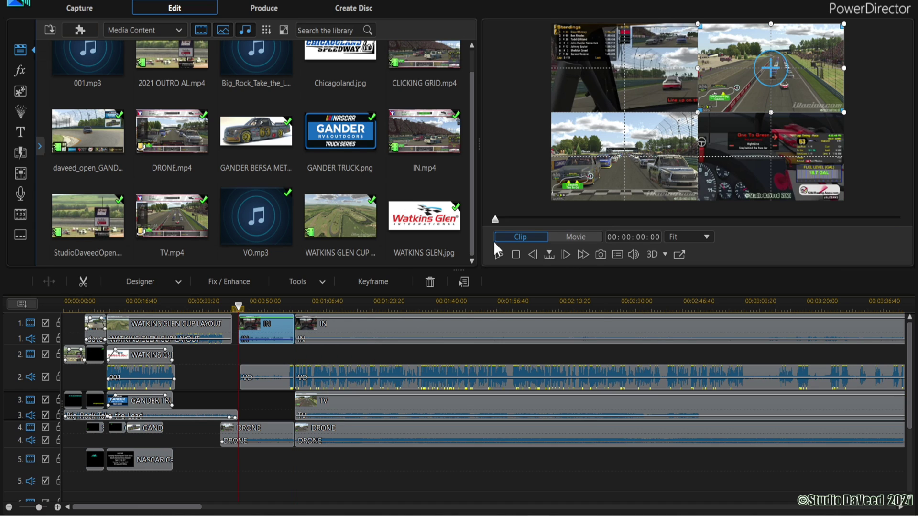
{"action": "left_click_drag", "start_coordinate": [844, 202], "coordinate": [699, 105]}
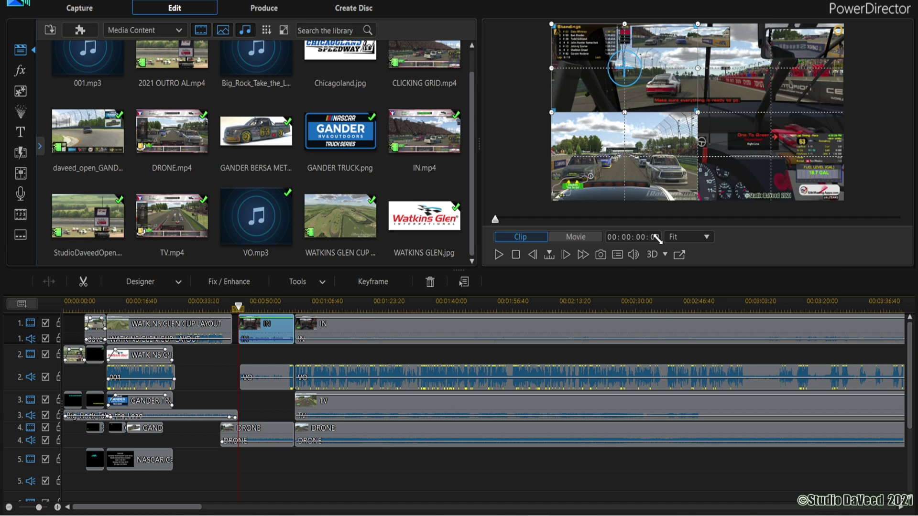
{"action": "left_click", "coordinate": [601, 334]}
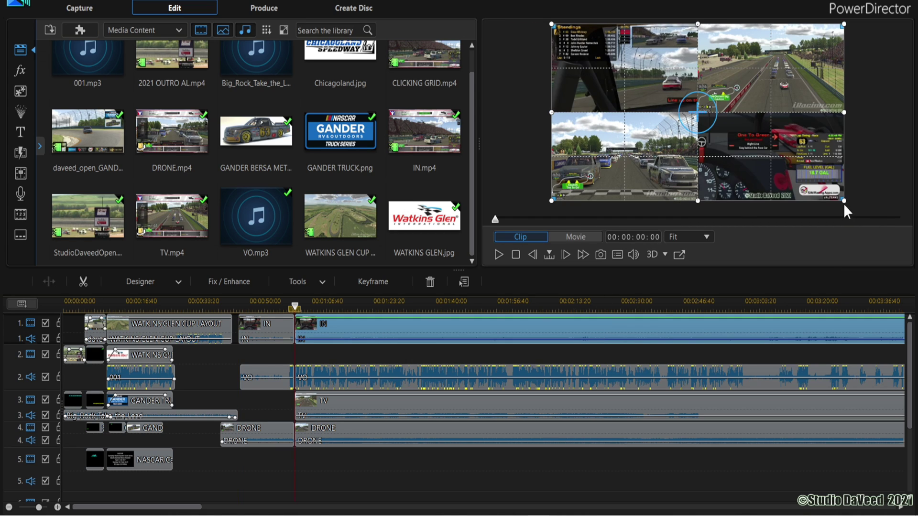
{"action": "left_click_drag", "start_coordinate": [844, 203], "coordinate": [700, 113]}
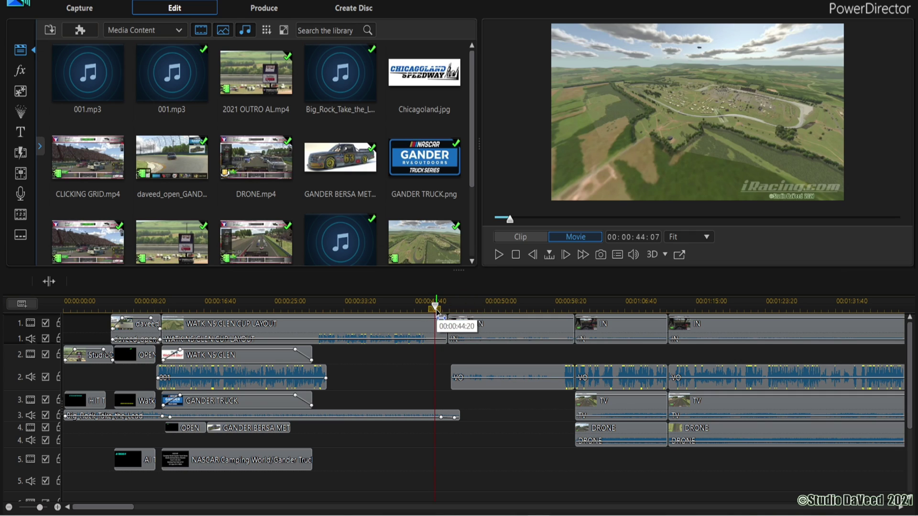
Play the timeline from 00:00:41:47 through the three-camera split view and stop at 00:01:11:49
{"action": "left_click", "coordinate": [415, 302]}
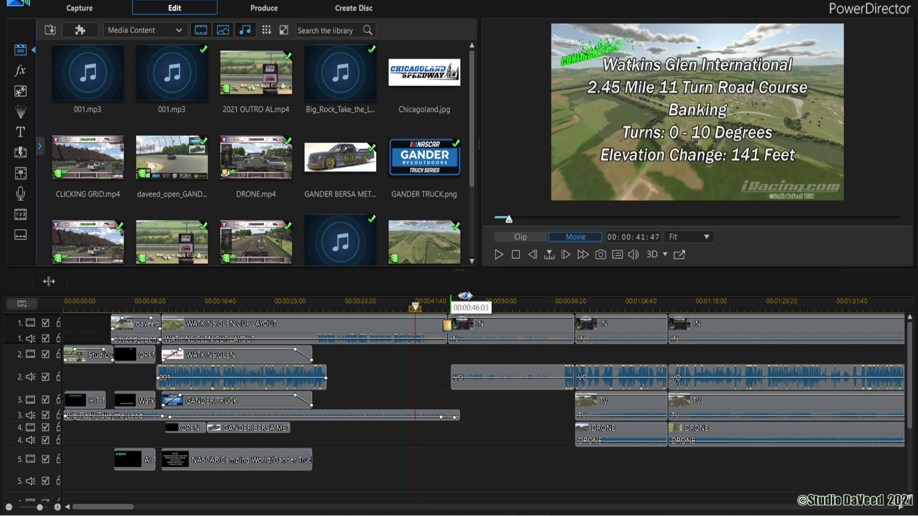
{"action": "left_click", "coordinate": [497, 253]}
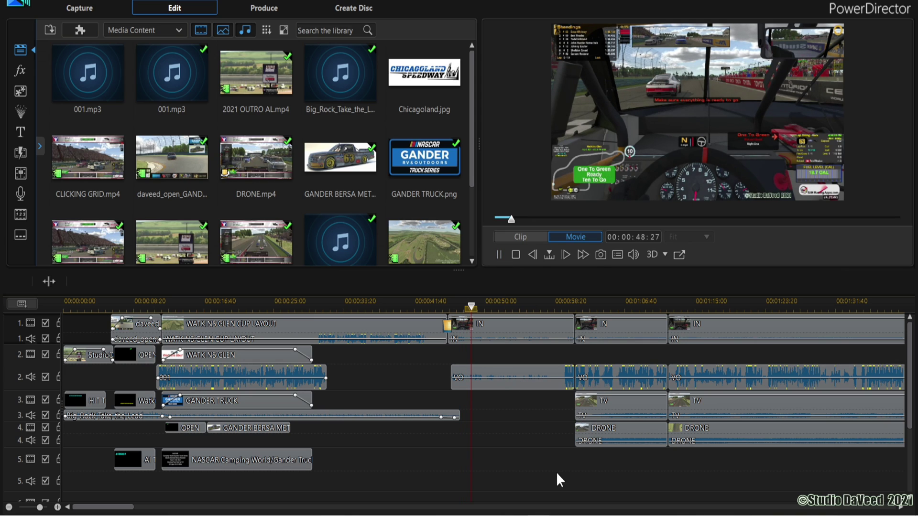
{"action": "scroll", "coordinate": [530, 457], "scroll_direction": "down", "scroll_amount": 2}
{"action": "scroll", "coordinate": [530, 458], "scroll_direction": "down", "scroll_amount": 2}
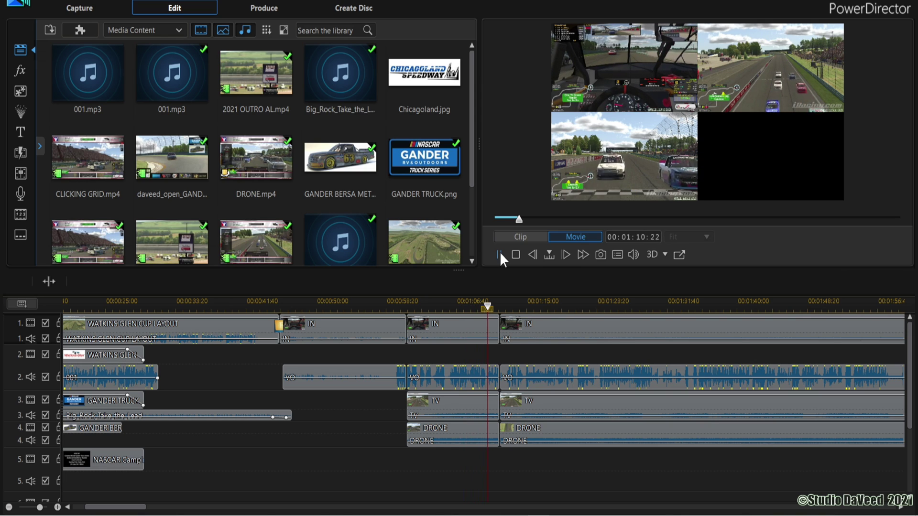
{"action": "left_click", "coordinate": [500, 254]}
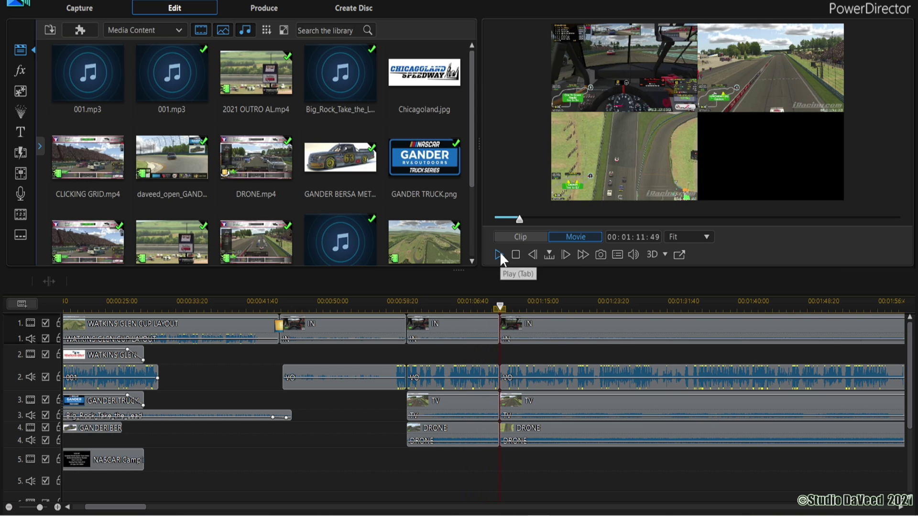
Remove the IN and DRONE segments between 00:01:00:46 and 00:01:11:49, leaving their gaps
{"action": "left_click", "coordinate": [524, 339]}
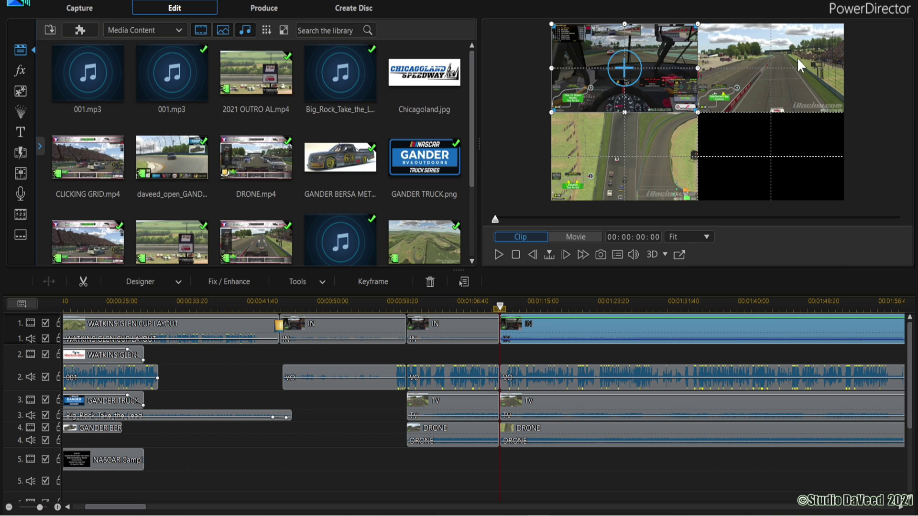
{"action": "left_click", "coordinate": [452, 328]}
{"action": "right_click", "coordinate": [457, 330]}
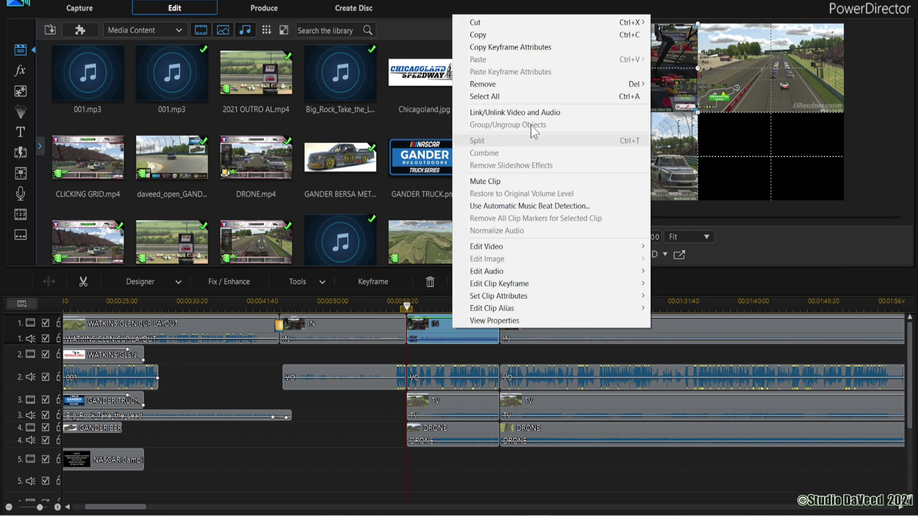
{"action": "left_click", "coordinate": [666, 86]}
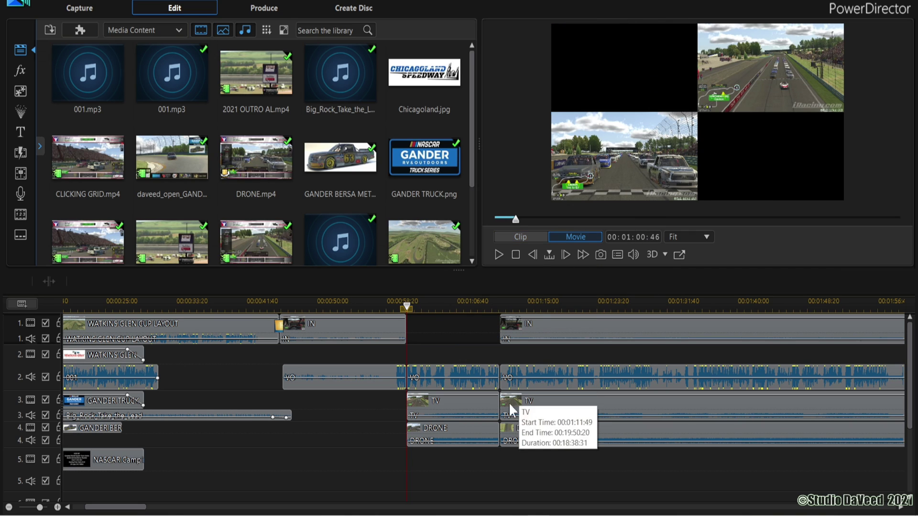
{"action": "left_click", "coordinate": [452, 439]}
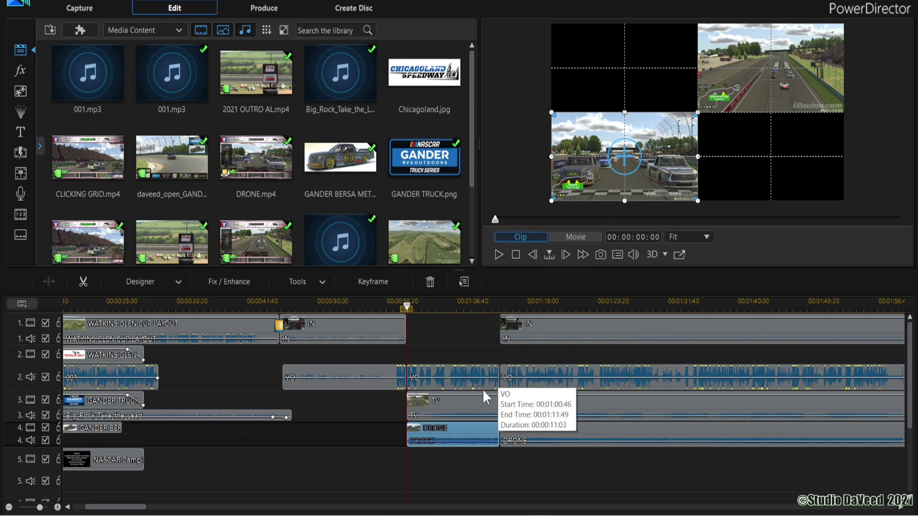
{"action": "right_click", "coordinate": [449, 433]}
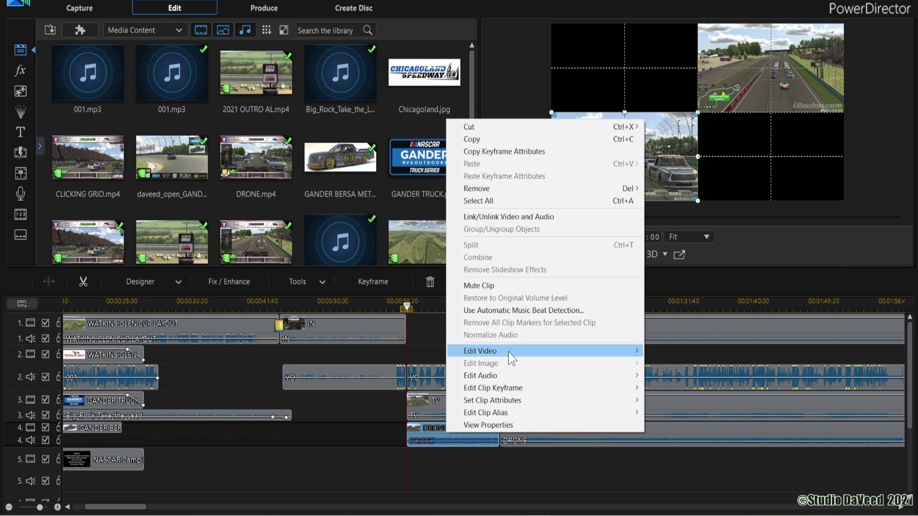
{"action": "mouse_move", "coordinate": [544, 194]}
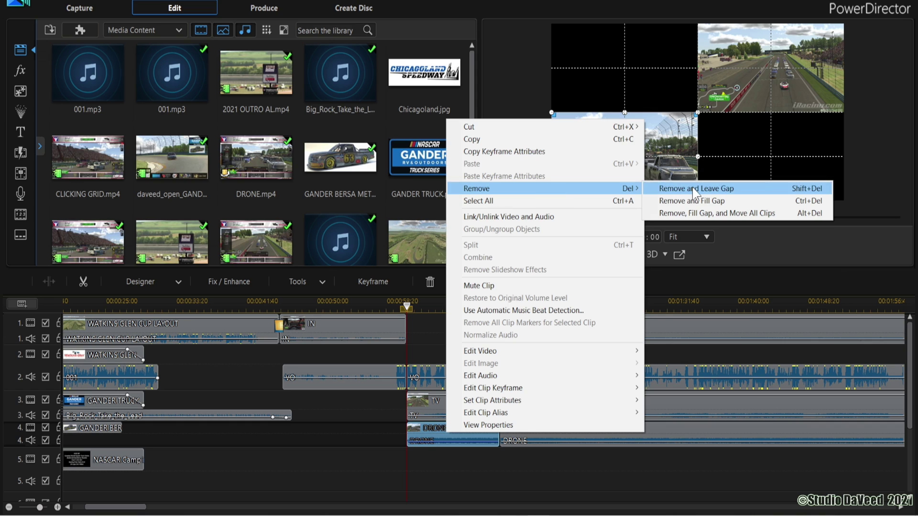
{"action": "left_click", "coordinate": [666, 189]}
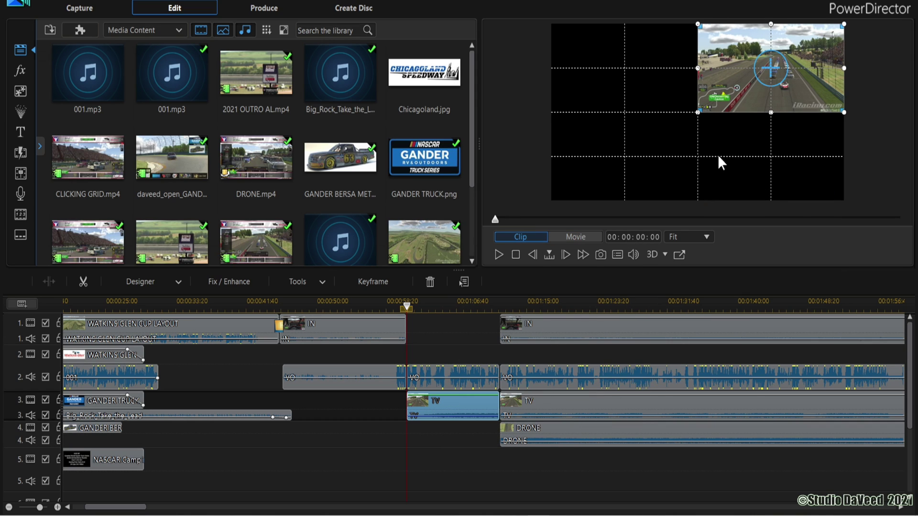
Enlarge the TV segment starting at 00:01:00:46 to fill the whole frame and copy its keyframe attributes
{"action": "left_click_drag", "start_coordinate": [697, 112], "coordinate": [552, 184]}
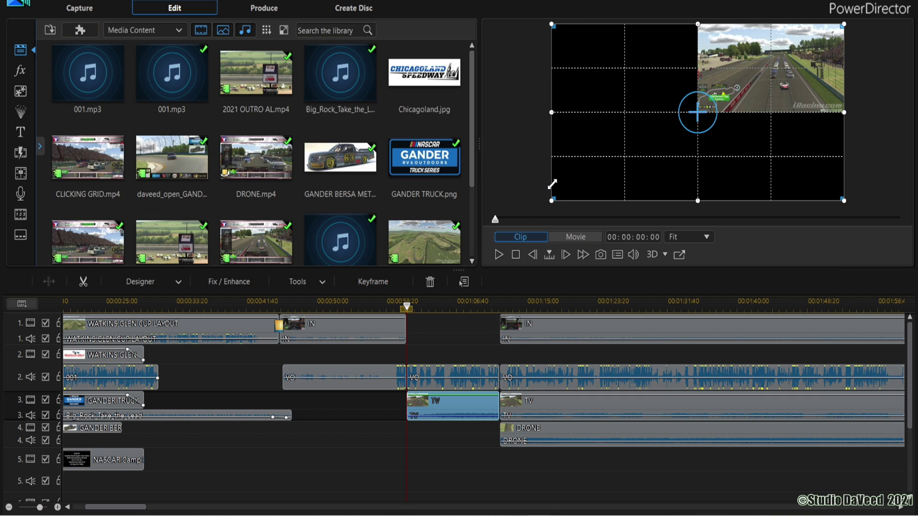
{"action": "right_click", "coordinate": [462, 407]}
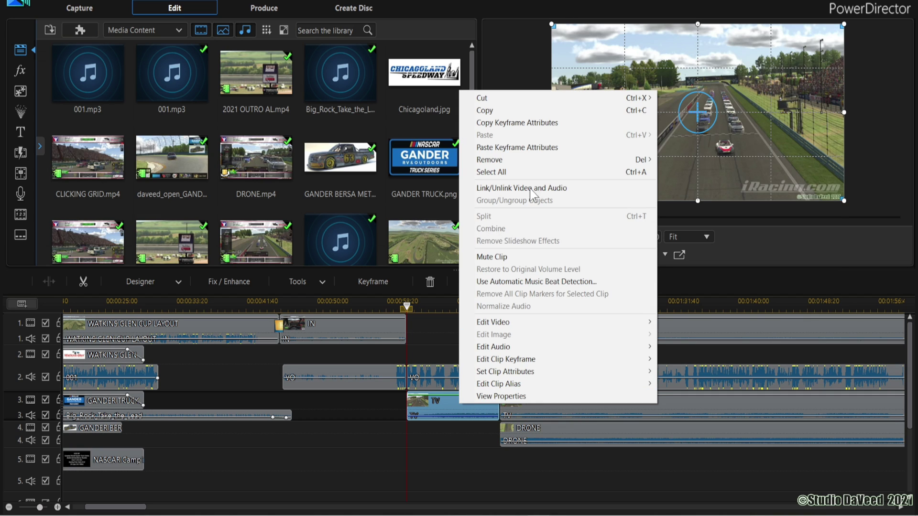
{"action": "left_click", "coordinate": [500, 125]}
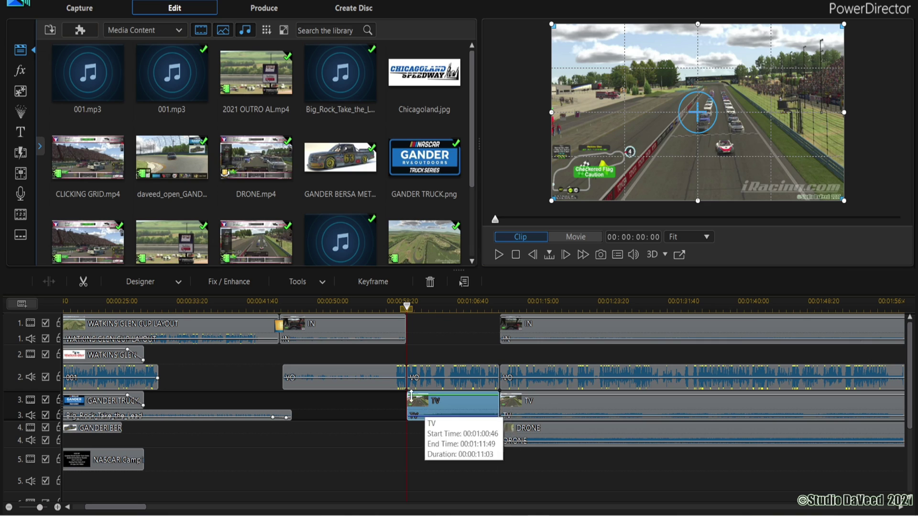
Play the timeline from the end of the leading IN clip through the full-frame TV segment
{"action": "left_click", "coordinate": [385, 305]}
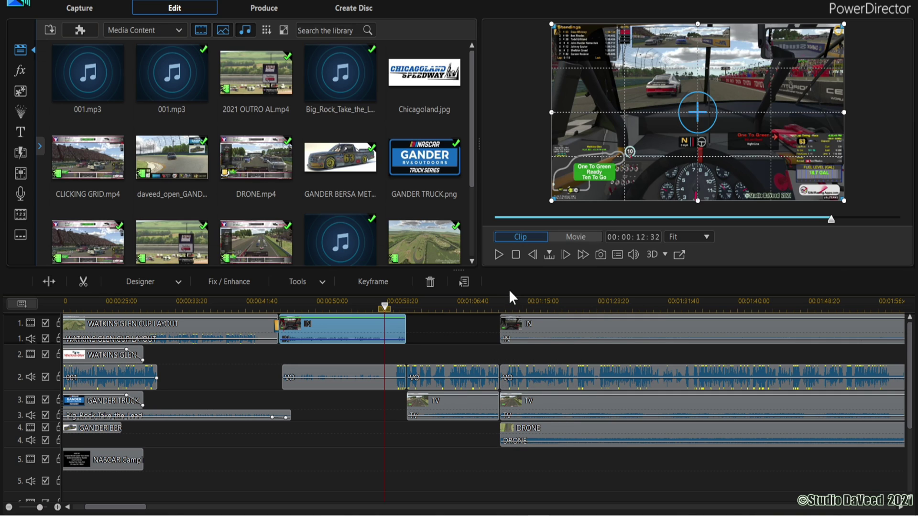
{"action": "left_click", "coordinate": [500, 255]}
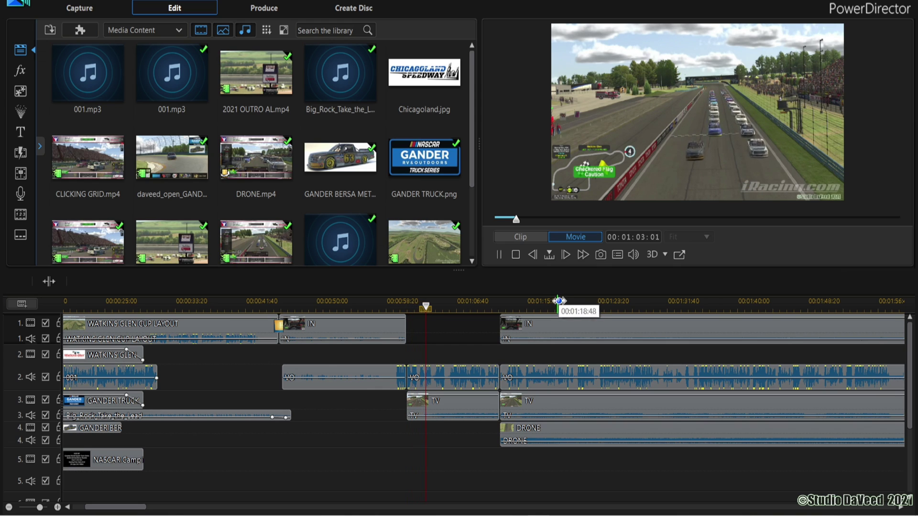
{"action": "scroll", "coordinate": [563, 304], "scroll_direction": "right", "scroll_amount": 3}
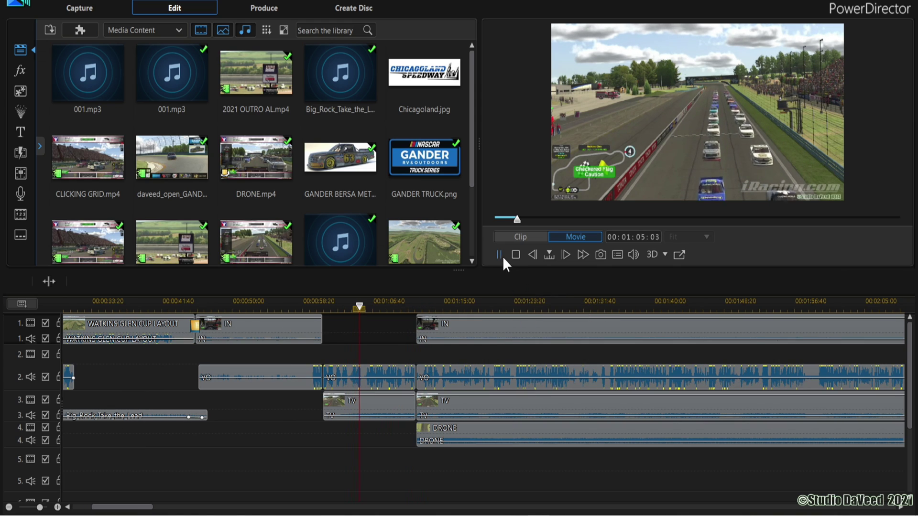
{"action": "scroll", "coordinate": [530, 302], "scroll_direction": "right", "scroll_amount": 3}
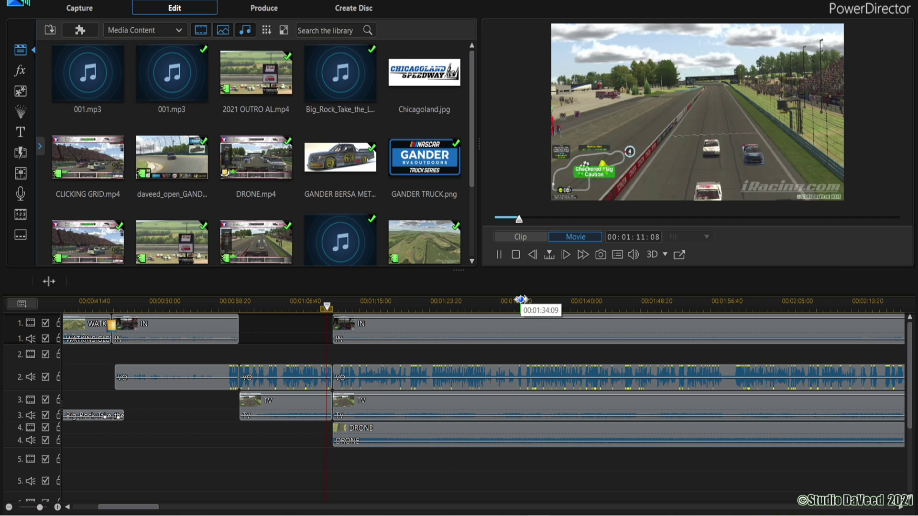
Make audio track 3 taller and lower the volume of the TV segment starting at 00:01:00:46 to -3.9
{"action": "left_click", "coordinate": [306, 406]}
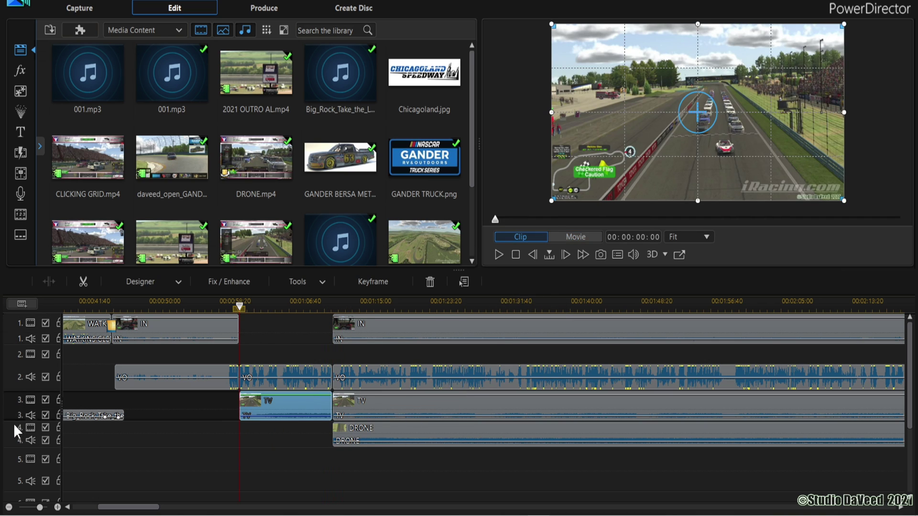
{"action": "left_click_drag", "start_coordinate": [8, 419], "coordinate": [10, 447]}
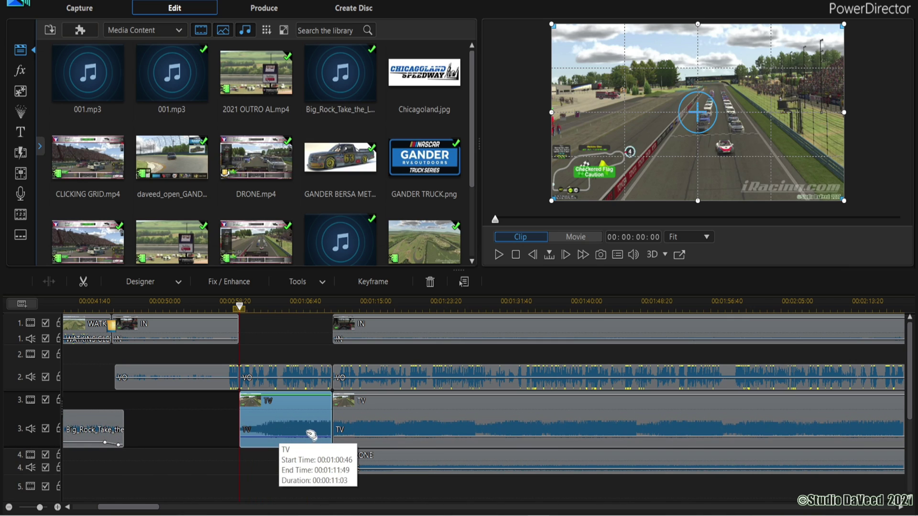
{"action": "left_click_drag", "start_coordinate": [295, 437], "coordinate": [295, 439]}
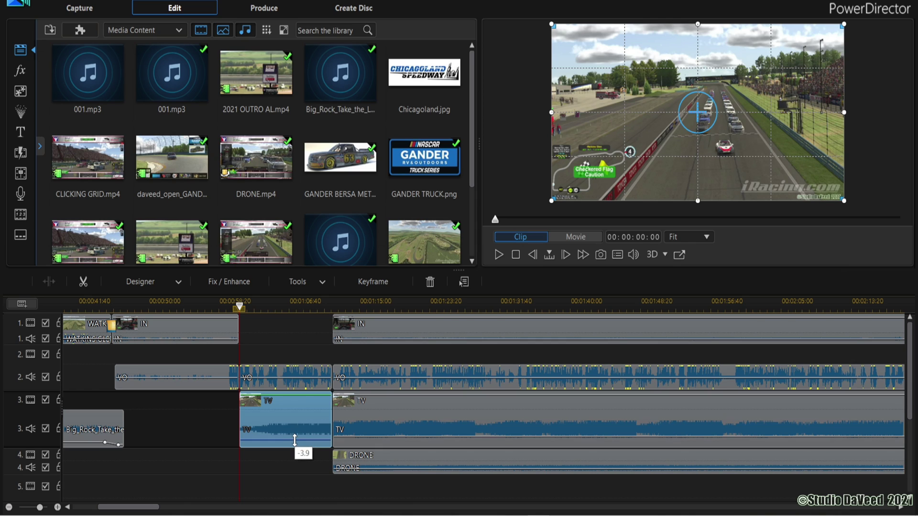
Play the timeline from just before the TV segment to 00:01:23:23 and split the clips on all tracks there
{"action": "left_click", "coordinate": [306, 376]}
{"action": "left_click", "coordinate": [224, 306]}
{"action": "left_click", "coordinate": [498, 254]}
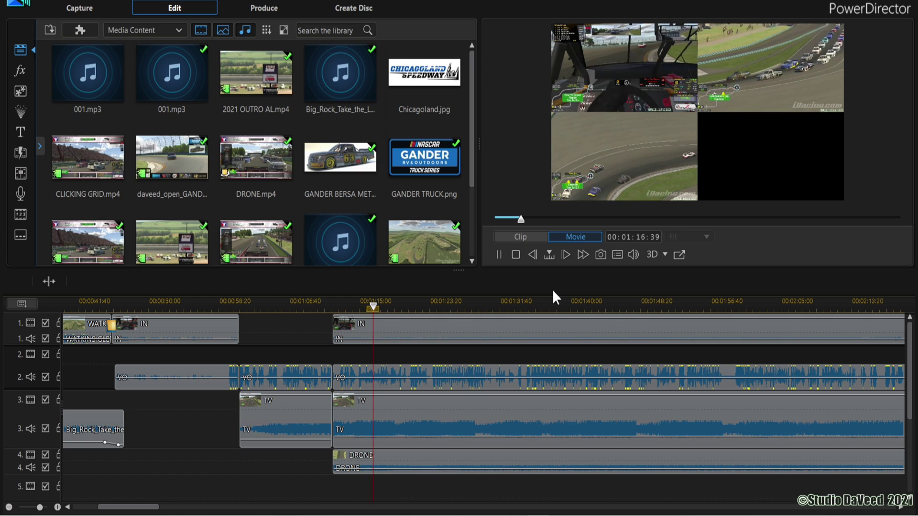
{"action": "left_click", "coordinate": [500, 255]}
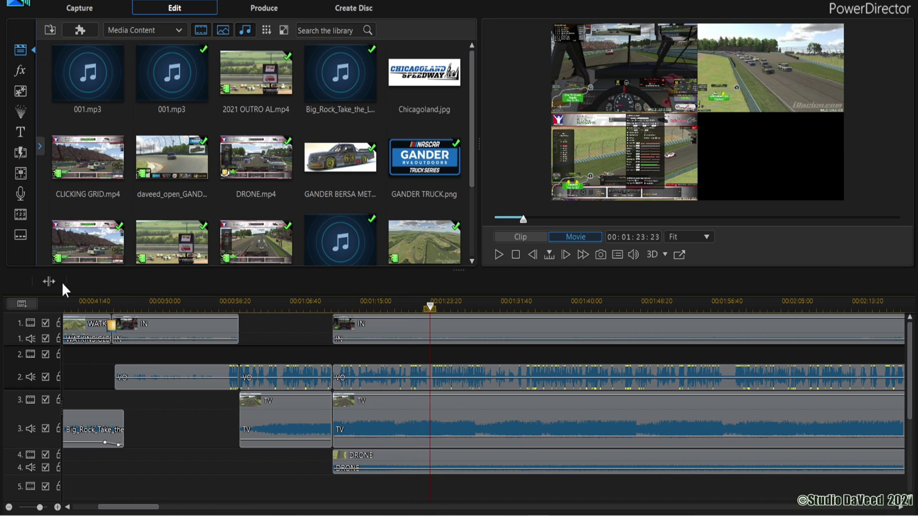
{"action": "left_click", "coordinate": [48, 282]}
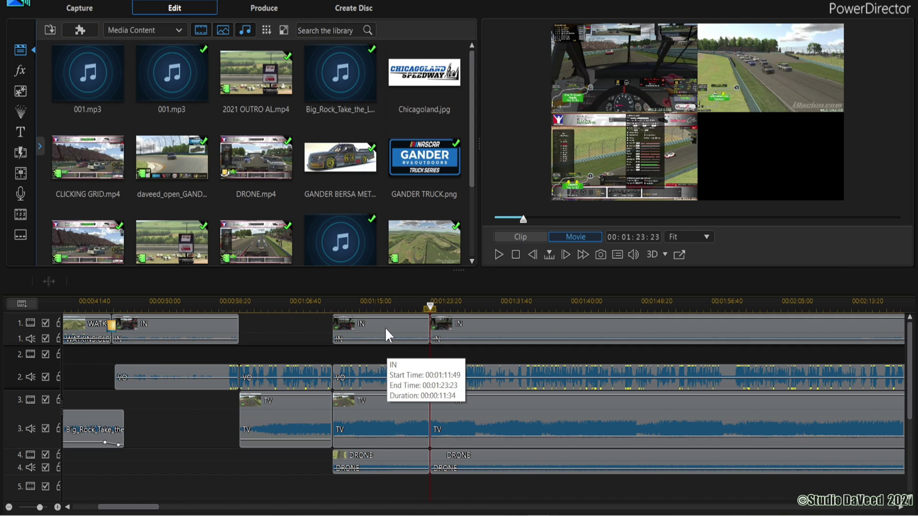
Remove the TV and DRONE segments between 00:01:11:49 and 00:01:23:23, leaving their gaps
{"action": "left_click", "coordinate": [391, 411]}
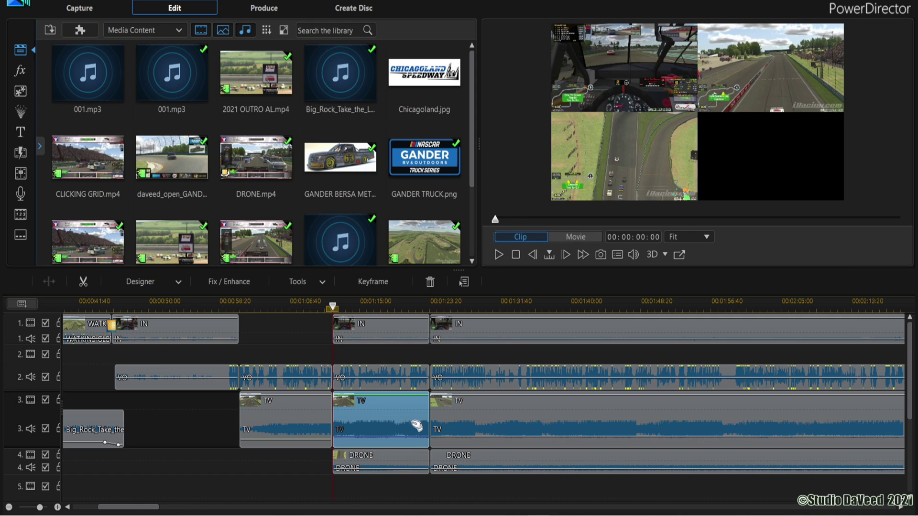
{"action": "left_click", "coordinate": [386, 462], "text": "ctrl"}
{"action": "right_click", "coordinate": [383, 461]}
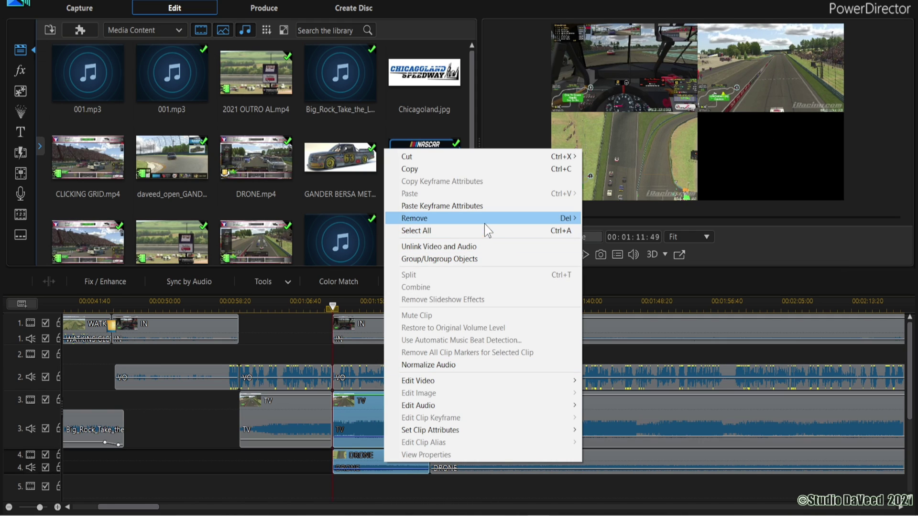
{"action": "mouse_move", "coordinate": [486, 219]}
{"action": "left_click", "coordinate": [633, 219]}
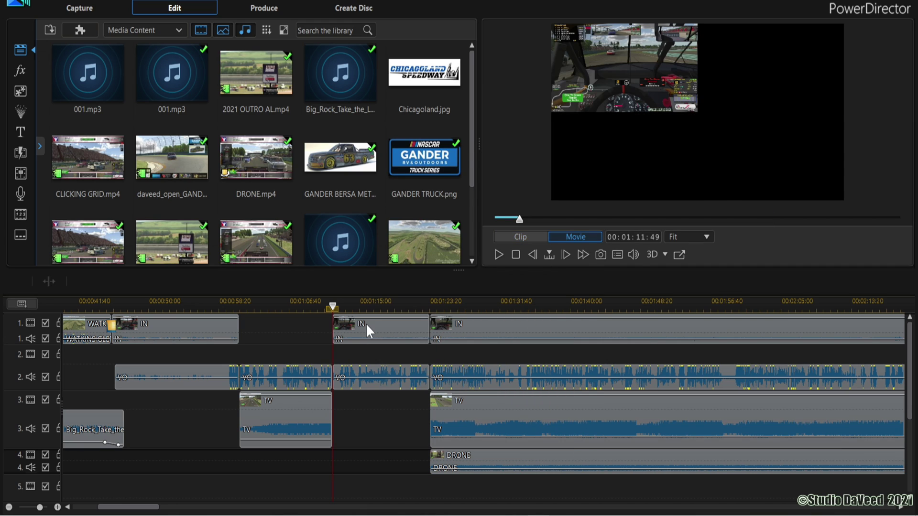
Paste the copied full-frame keyframe attributes onto the IN segment starting at 00:01:11:49
{"action": "right_click", "coordinate": [366, 323]}
{"action": "left_click", "coordinate": [421, 66]}
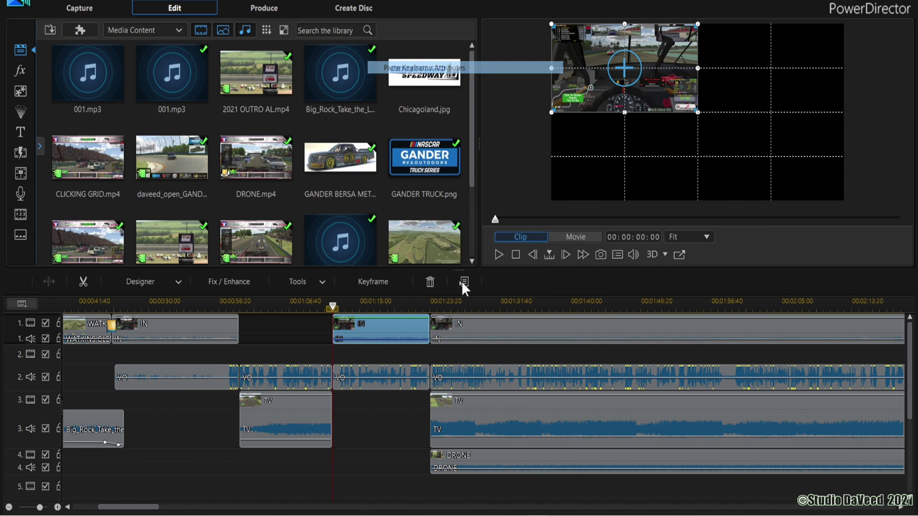
{"action": "left_click", "coordinate": [466, 282]}
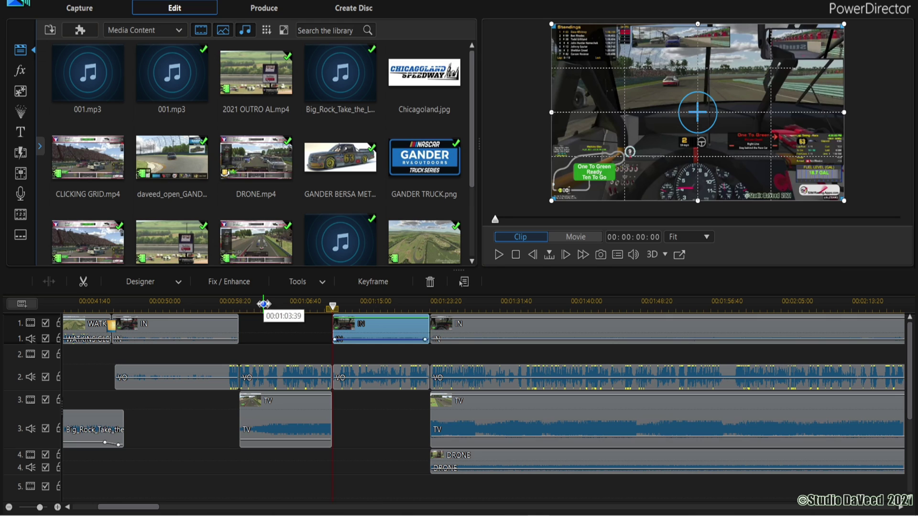
Play the timeline from the first TV segment to 00:01:35:07 and split the clips on all tracks there
{"action": "left_click", "coordinate": [285, 304]}
{"action": "left_click", "coordinate": [499, 257]}
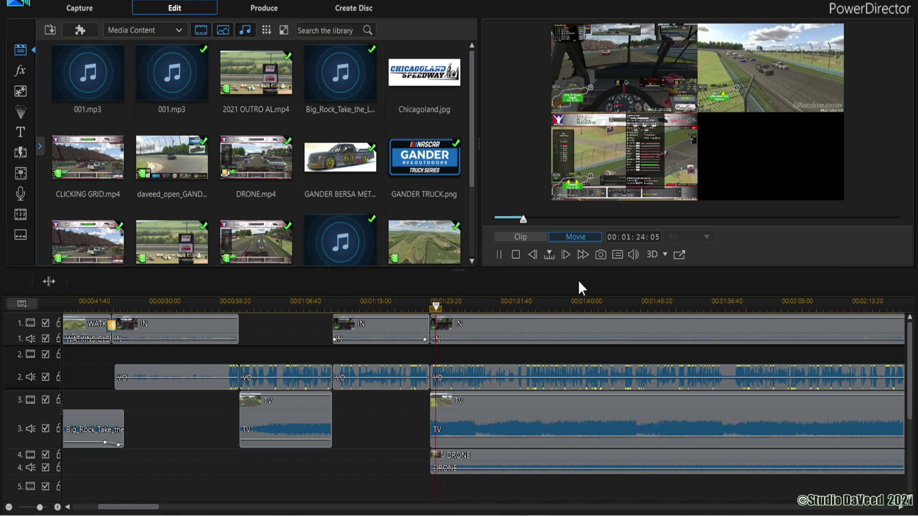
{"action": "left_click", "coordinate": [501, 253]}
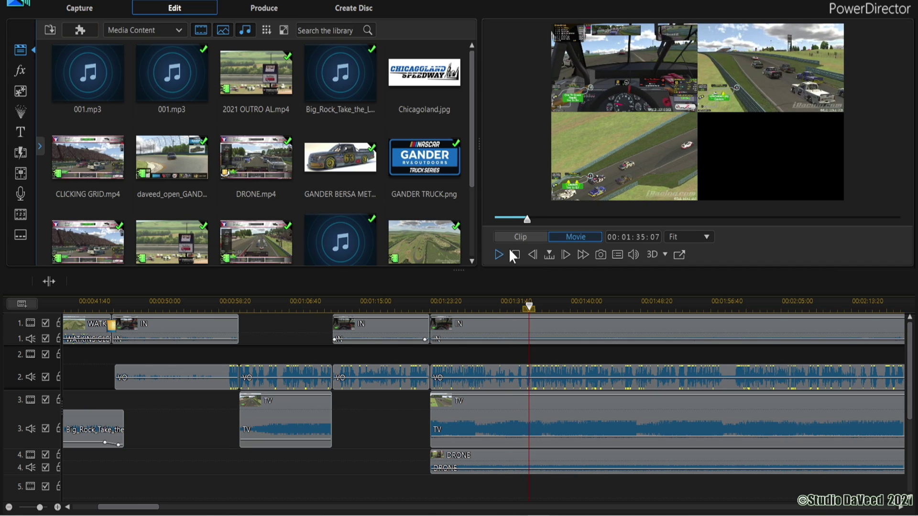
{"action": "left_click", "coordinate": [46, 280]}
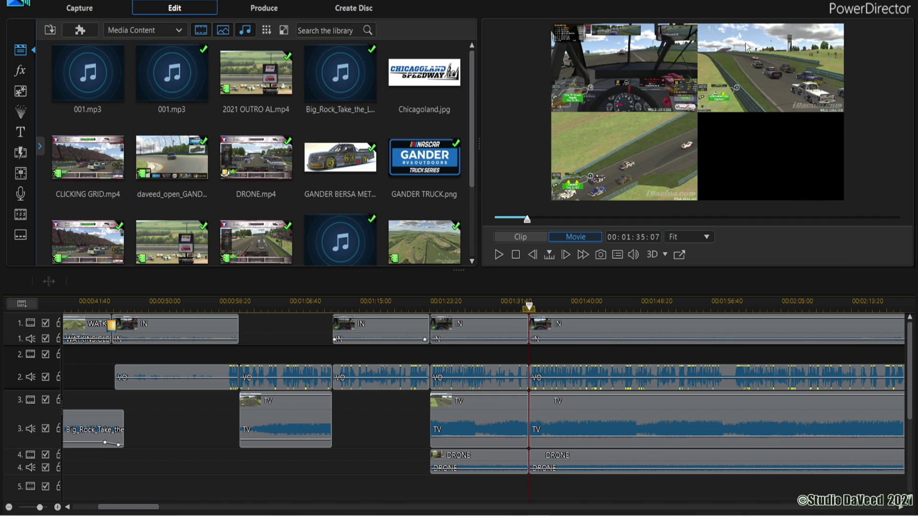
Remove the IN and DRONE segments between 00:01:23:23 and 00:01:35:07, leaving their gaps
{"action": "left_click", "coordinate": [481, 328]}
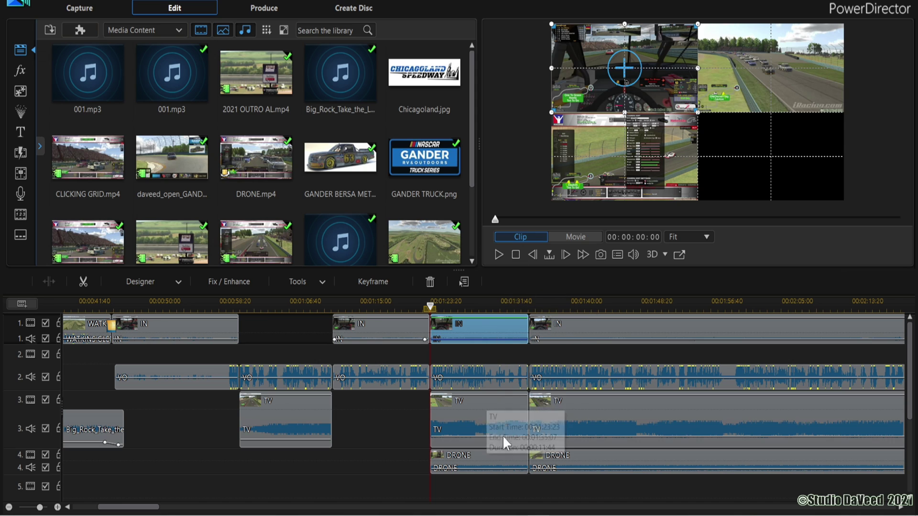
{"action": "left_click", "coordinate": [484, 460]}
{"action": "right_click", "coordinate": [480, 459]}
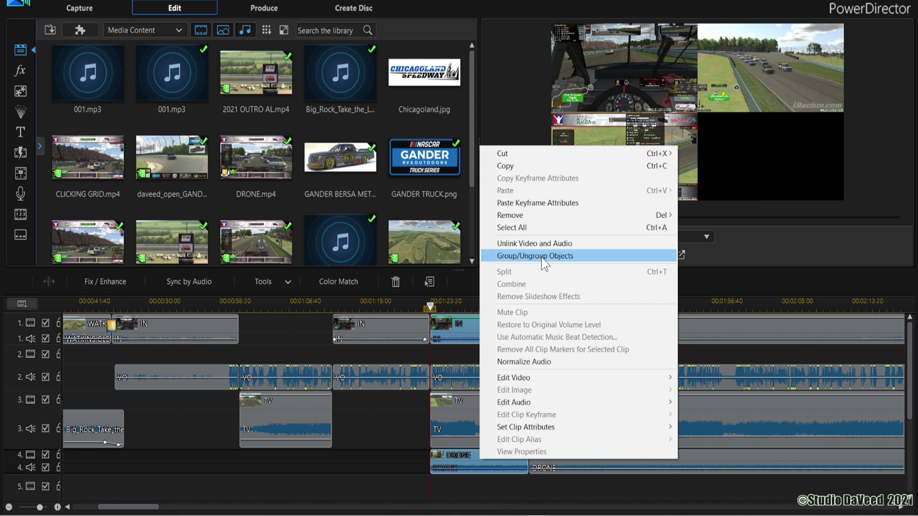
{"action": "mouse_move", "coordinate": [554, 215]}
{"action": "left_click", "coordinate": [707, 216]}
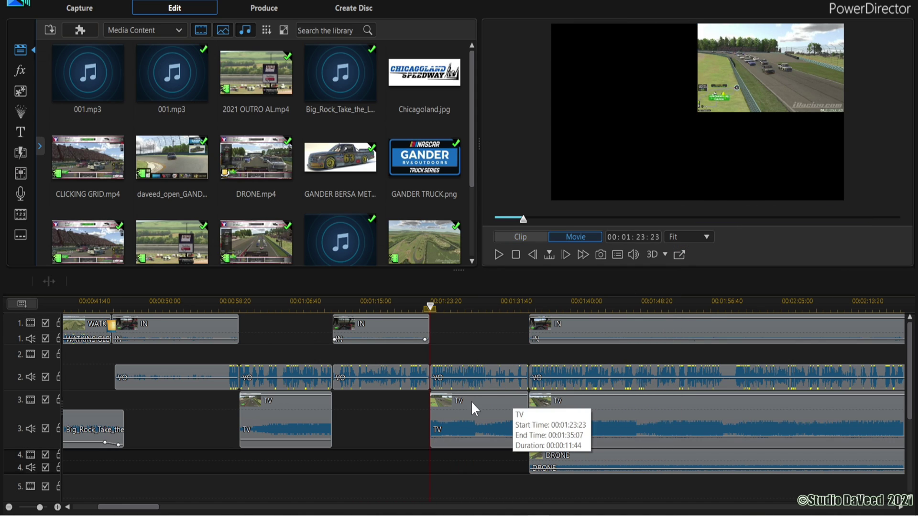
Paste the full-frame keyframe attributes onto the TV segment starting at 00:01:23:23 and play it from just before its start
{"action": "right_click", "coordinate": [455, 417]}
{"action": "left_click", "coordinate": [533, 163]}
{"action": "left_click", "coordinate": [462, 283]}
{"action": "left_click", "coordinate": [420, 306]}
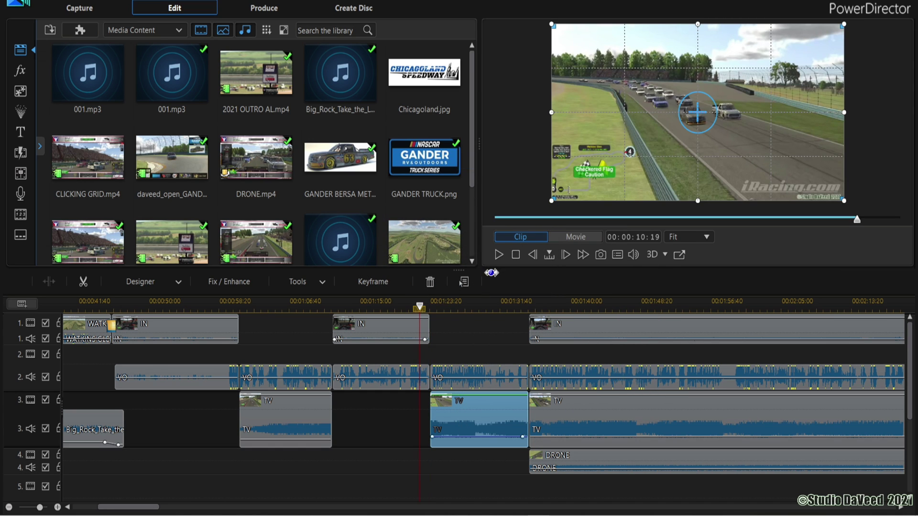
{"action": "left_click", "coordinate": [499, 255]}
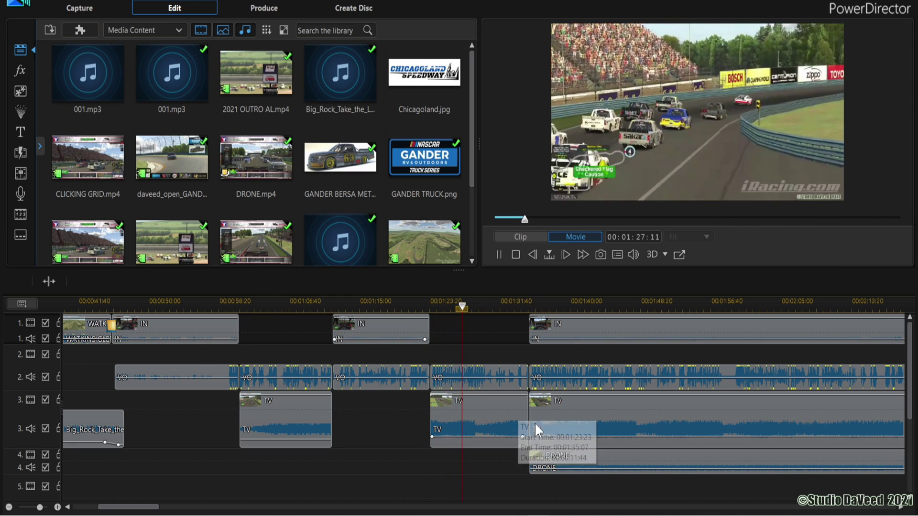
Slightly lower the volume of the TV segment starting at 00:01:23:23 and play the timeline from 00:01:22:15 to 00:01:34:04
{"action": "left_click", "coordinate": [499, 405]}
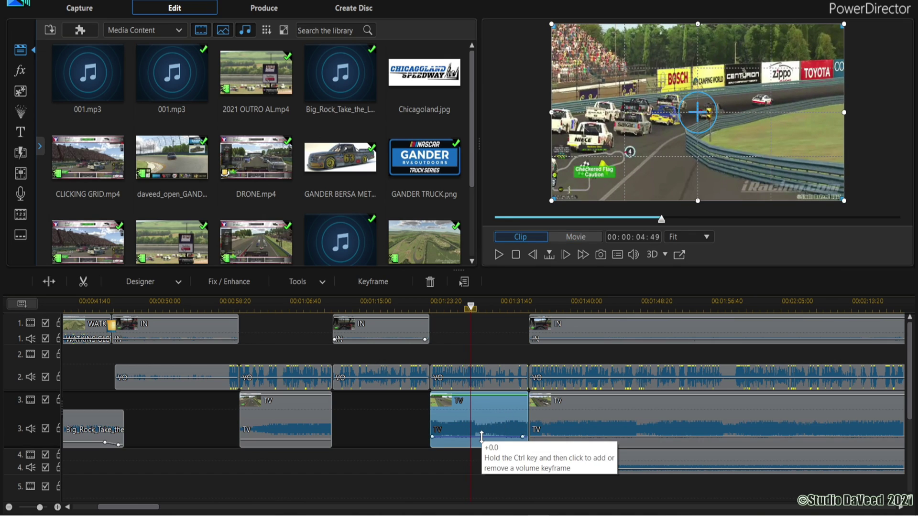
{"action": "left_click_drag", "start_coordinate": [481, 438], "coordinate": [482, 440]}
{"action": "left_click", "coordinate": [420, 302]}
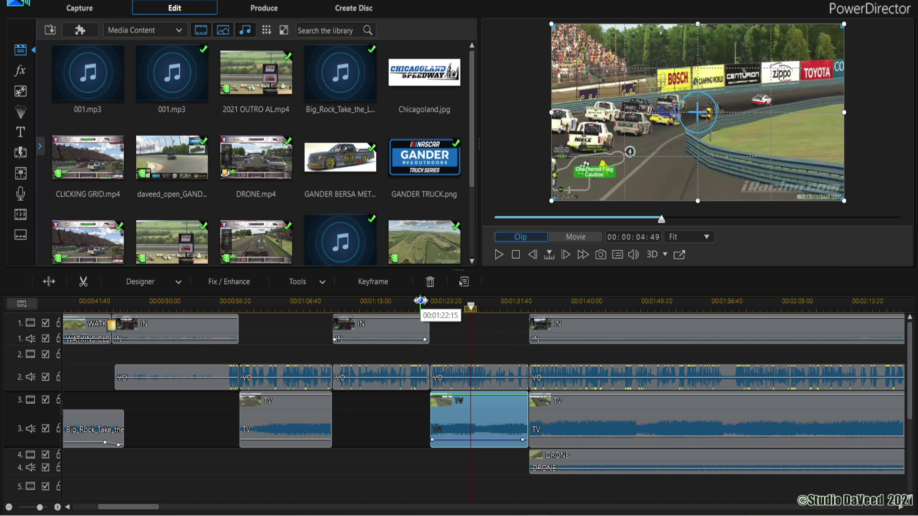
{"action": "left_click", "coordinate": [498, 254]}
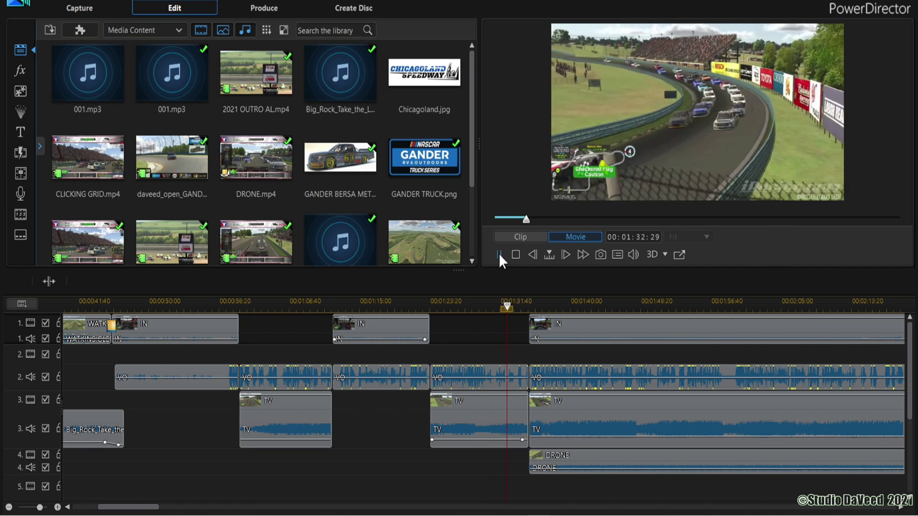
{"action": "left_click", "coordinate": [499, 254]}
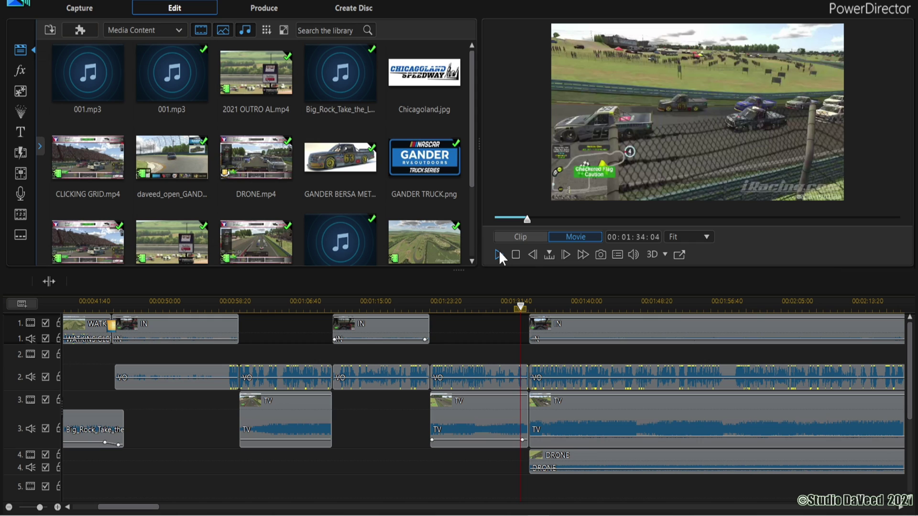
Play the timeline from 00:01:35:07 to 00:01:38:23 and split the clips on all tracks there
{"action": "left_click", "coordinate": [567, 328]}
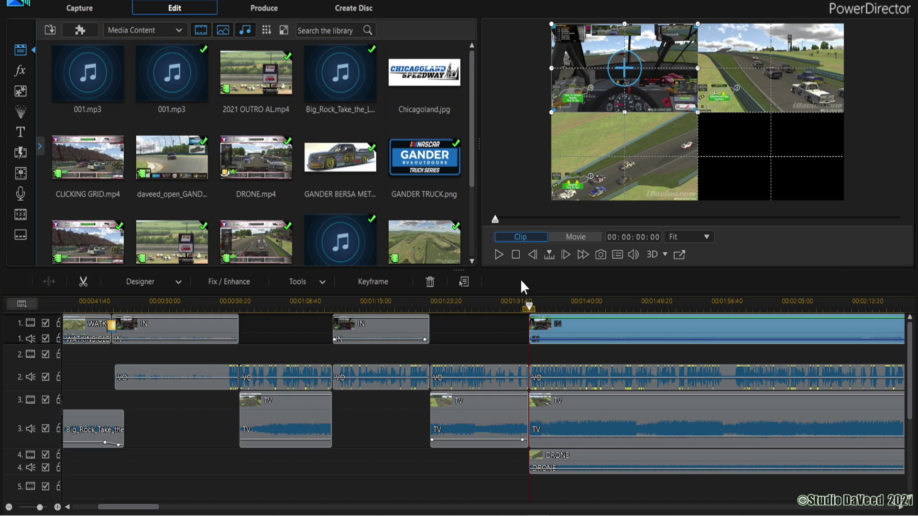
{"action": "left_click", "coordinate": [498, 254]}
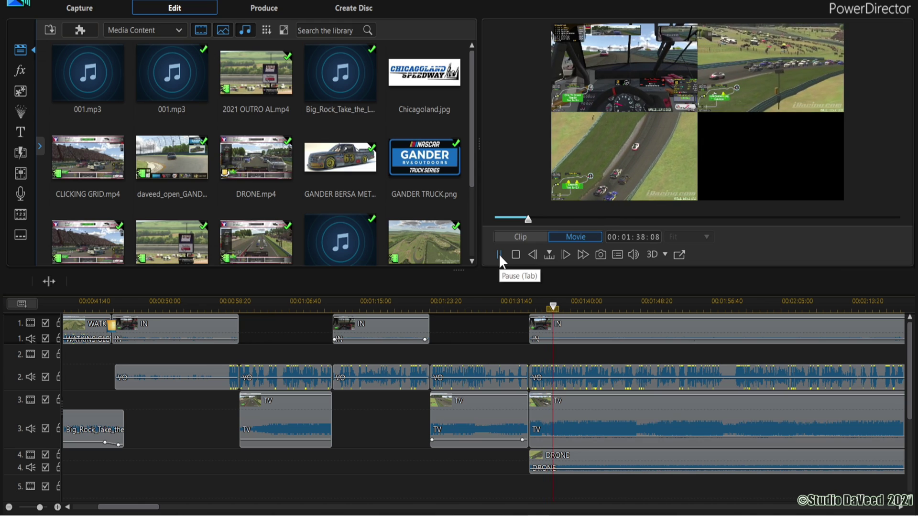
{"action": "left_click", "coordinate": [498, 254]}
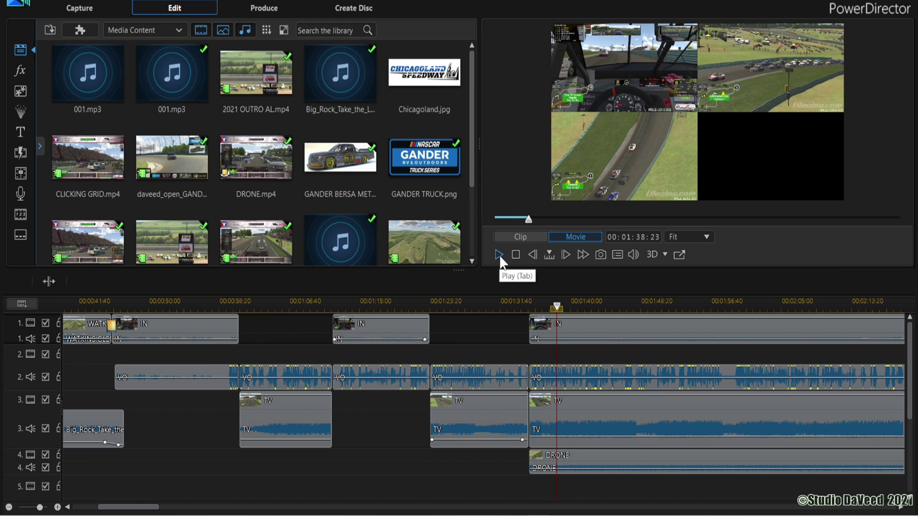
{"action": "left_click", "coordinate": [48, 282]}
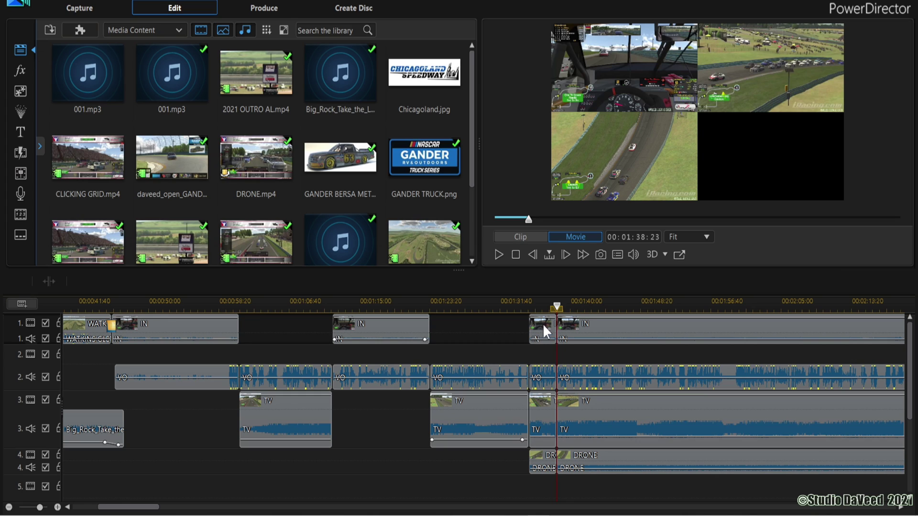
Move the short TV segment behind the short IN segment, to 00:01:38:23, using Insert and Move All Clips
{"action": "left_click", "coordinate": [544, 406]}
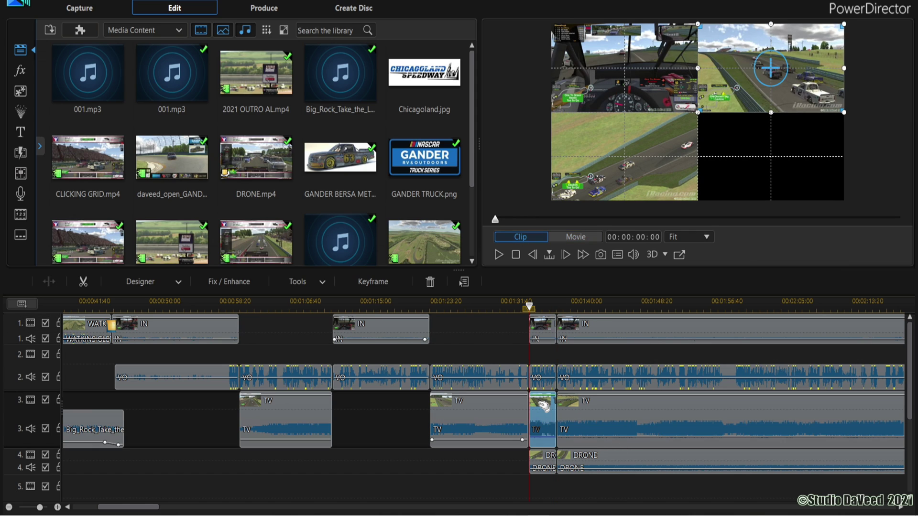
{"action": "left_click_drag", "start_coordinate": [545, 406], "coordinate": [571, 406]}
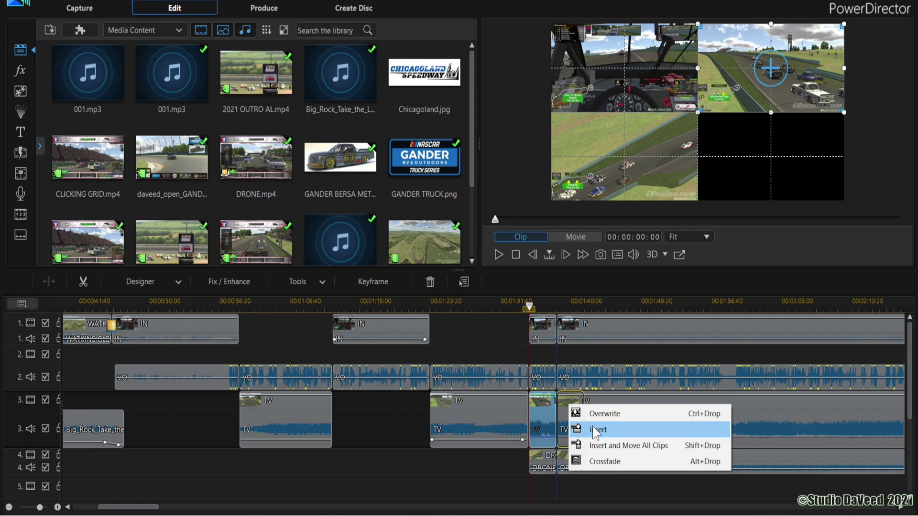
{"action": "left_click", "coordinate": [601, 442]}
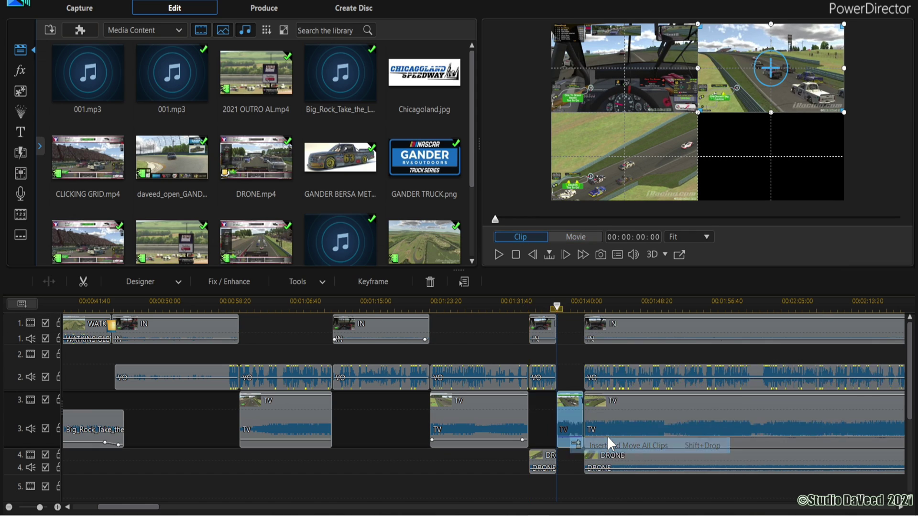
Move the short DRONE segment behind the short TV segment, to 00:01:41:39, using Insert and Move All Clips
{"action": "left_click", "coordinate": [540, 457]}
{"action": "left_click_drag", "start_coordinate": [538, 454], "coordinate": [595, 456]}
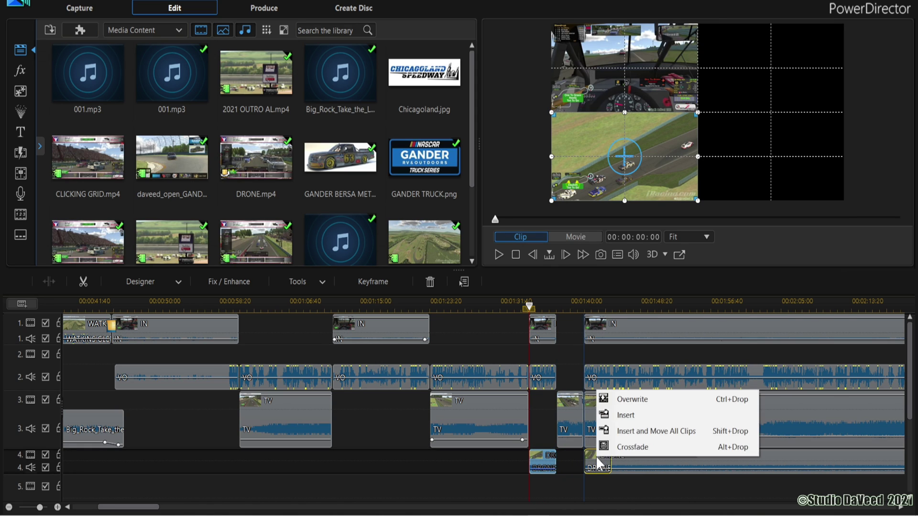
{"action": "left_click", "coordinate": [636, 431]}
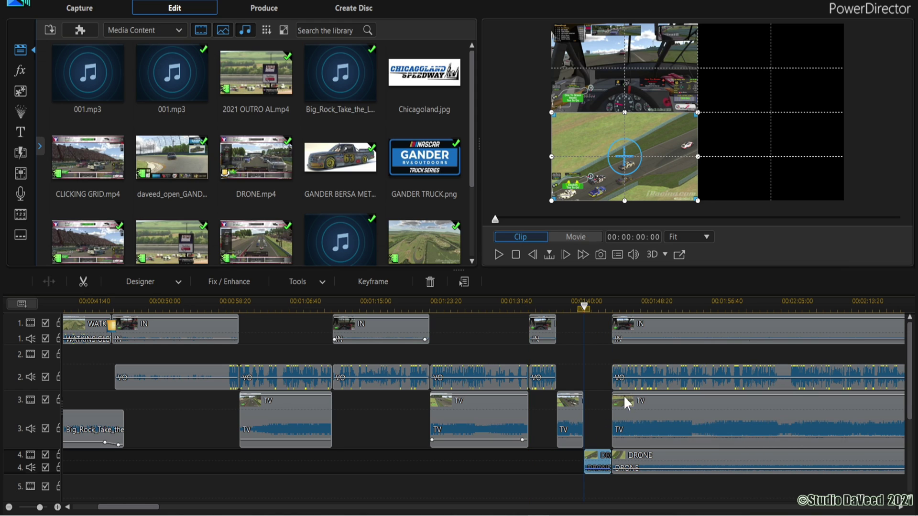
Select the three short IN, TV and DRONE segments and paste the full-frame keyframe attributes onto all of them
{"action": "left_click", "coordinate": [546, 331]}
{"action": "left_click", "coordinate": [574, 426], "text": "ctrl"}
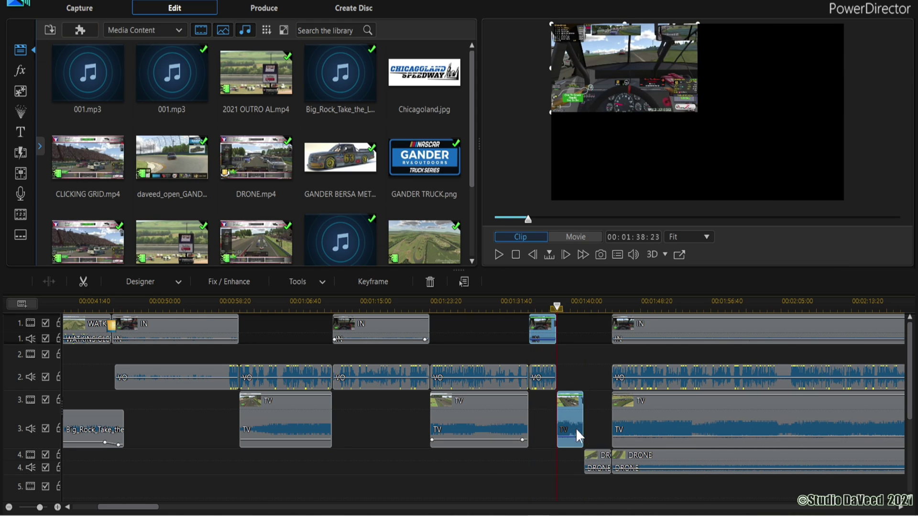
{"action": "left_click", "coordinate": [600, 463], "text": "ctrl"}
{"action": "right_click", "coordinate": [600, 463]}
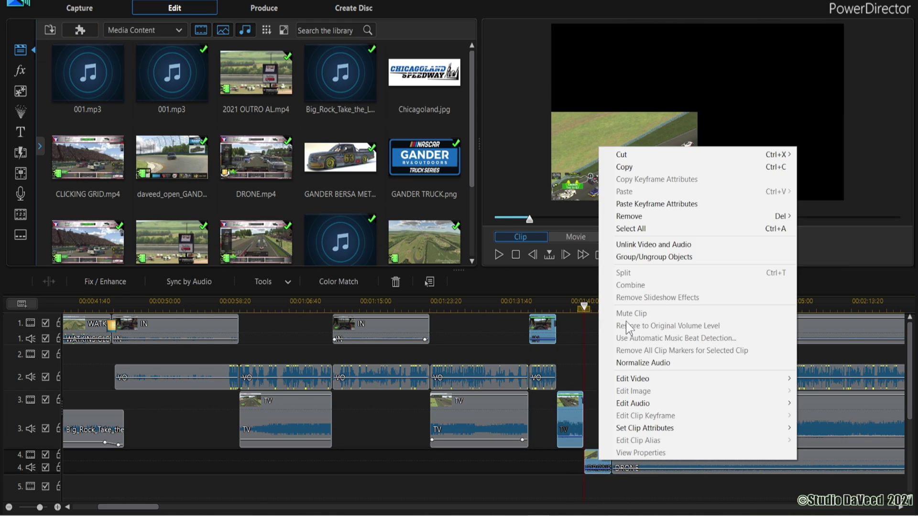
{"action": "left_click", "coordinate": [648, 204]}
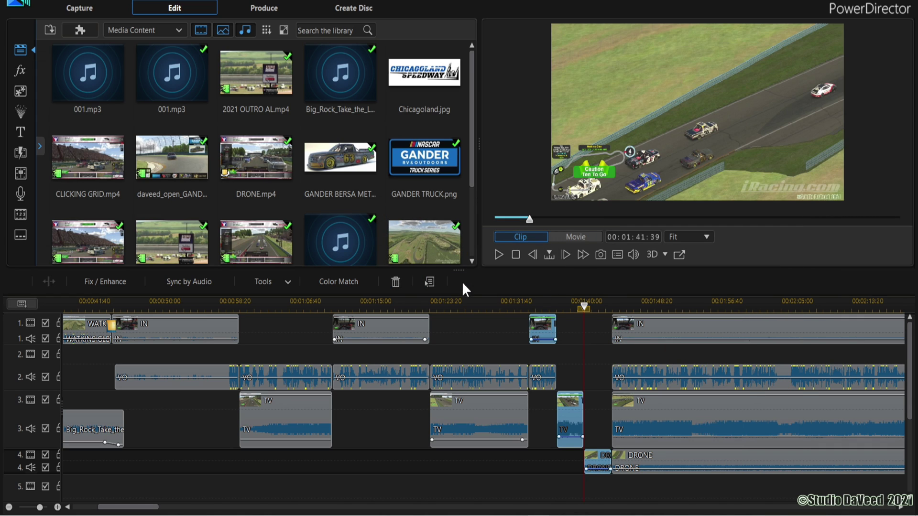
Play the timeline from just before the short IN segment through the TV and DRONE segments to 00:01:45:07
{"action": "left_click", "coordinate": [519, 310]}
{"action": "left_click", "coordinate": [512, 378]}
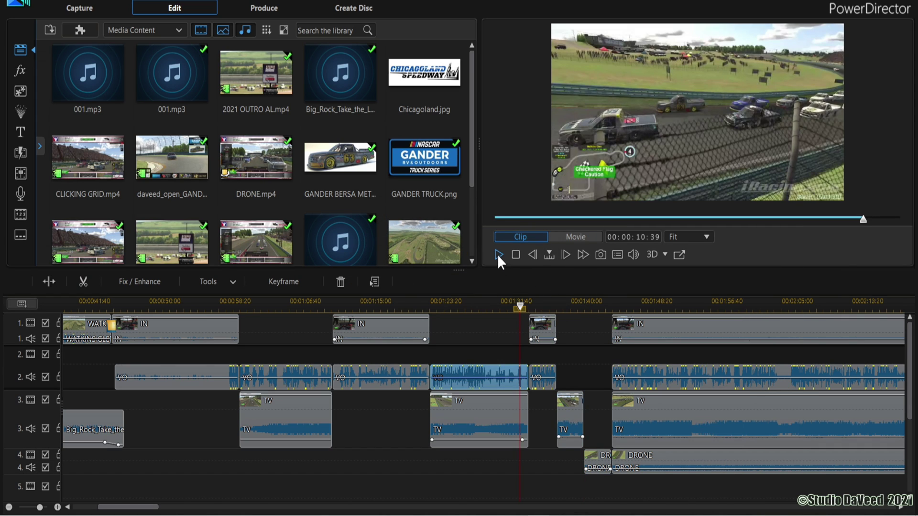
{"action": "left_click", "coordinate": [497, 254]}
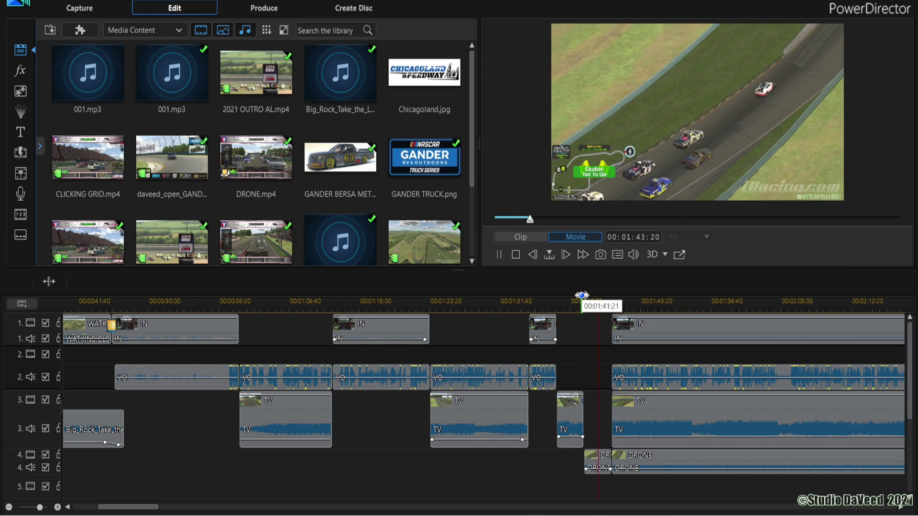
{"action": "left_click", "coordinate": [499, 254]}
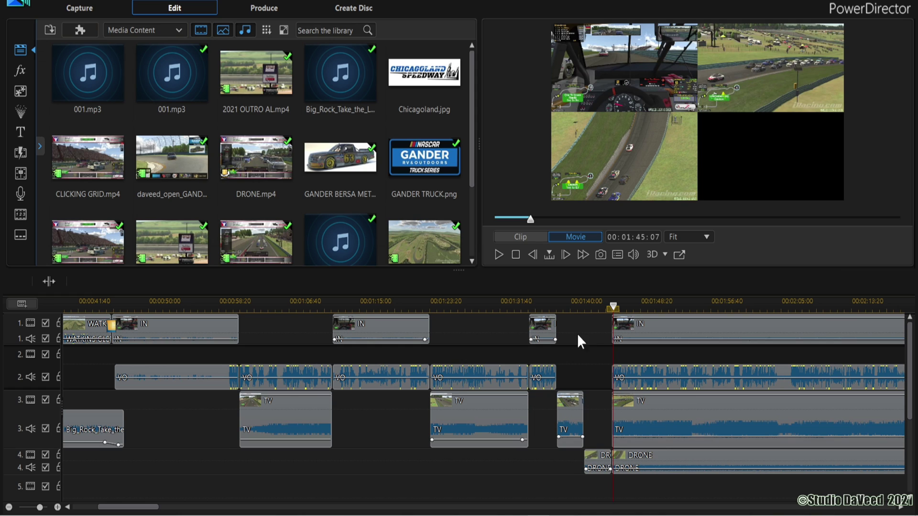
Open the iRacing transitions category and preview the Interfere 2 and Spin Horizontal transitions
{"action": "left_click", "coordinate": [20, 153]}
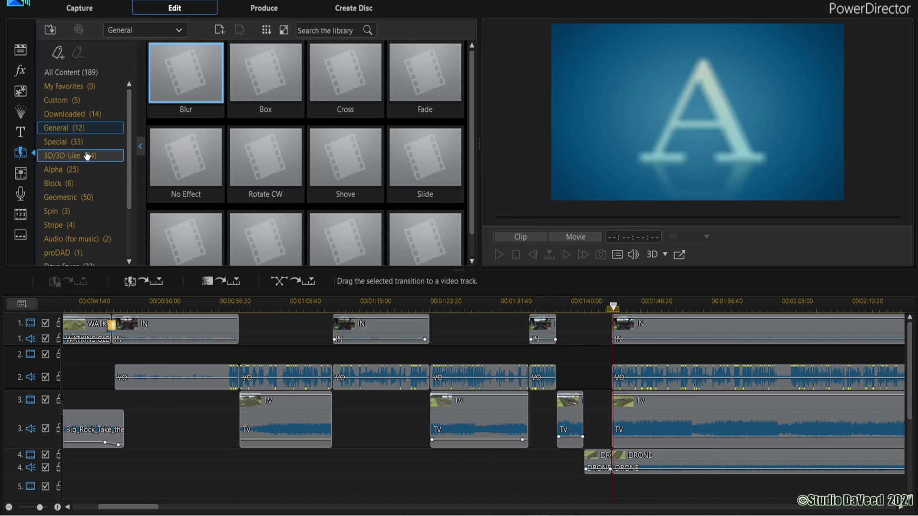
{"action": "left_click", "coordinate": [61, 238]}
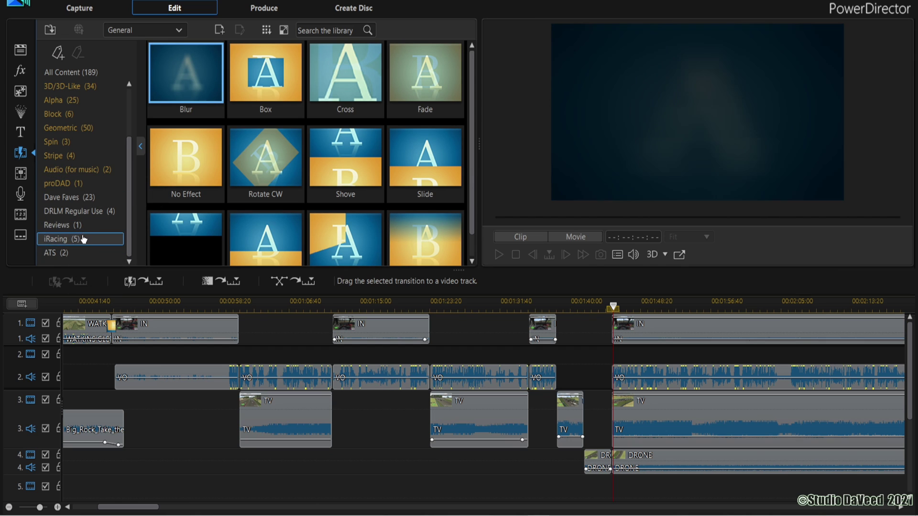
{"action": "left_click", "coordinate": [343, 83]}
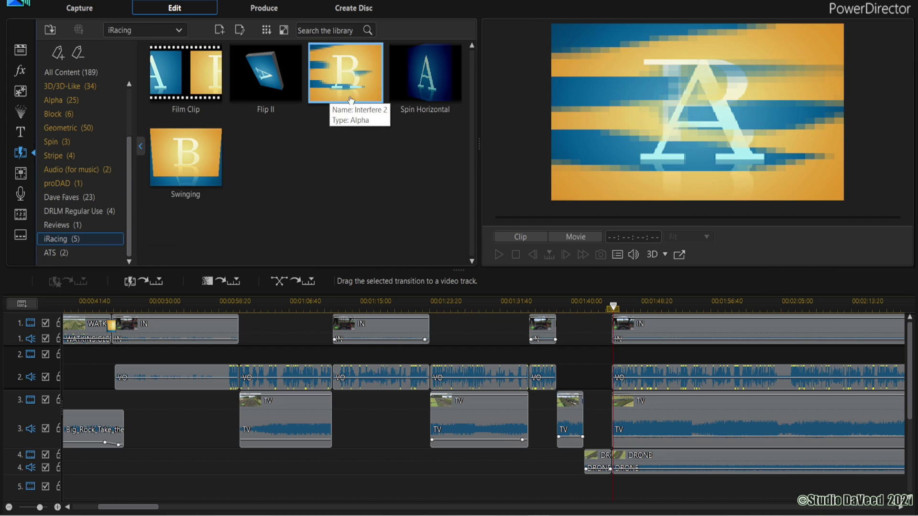
{"action": "left_click", "coordinate": [425, 74]}
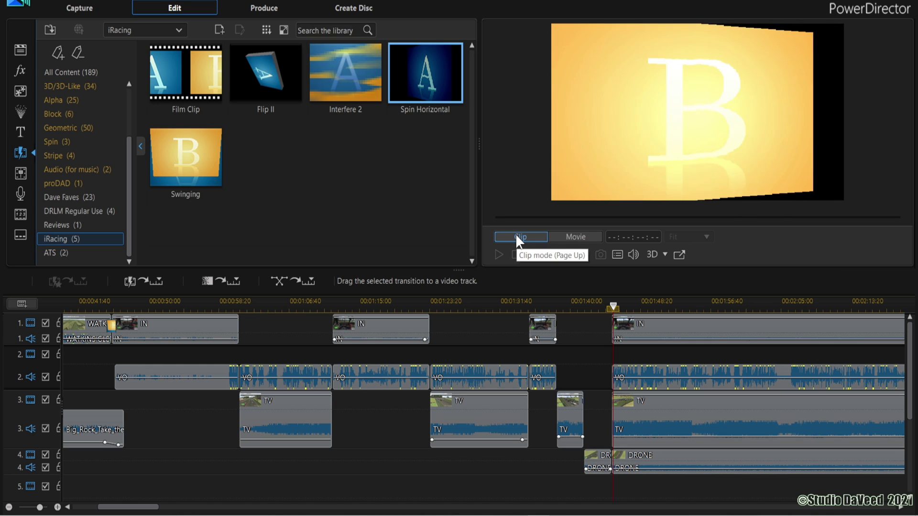
{"action": "left_click", "coordinate": [515, 234]}
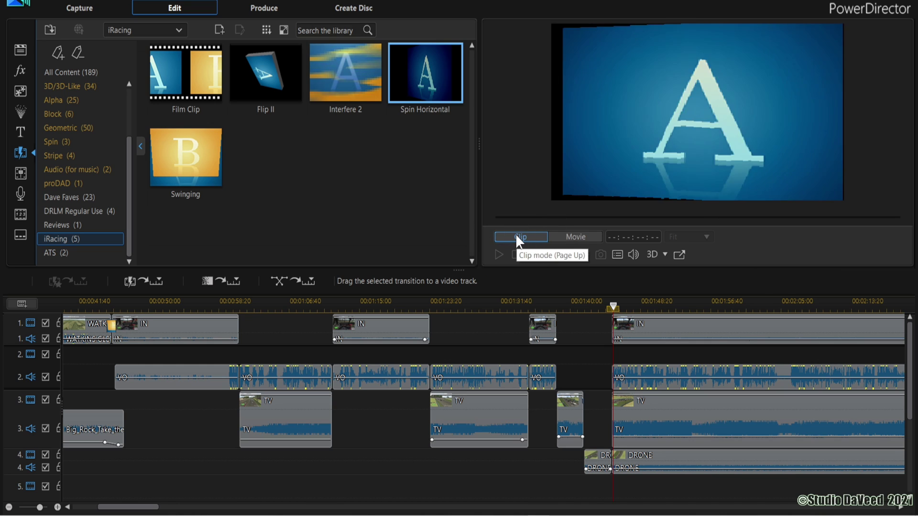
{"action": "scroll", "coordinate": [584, 355], "scroll_direction": "down", "scroll_amount": 5}
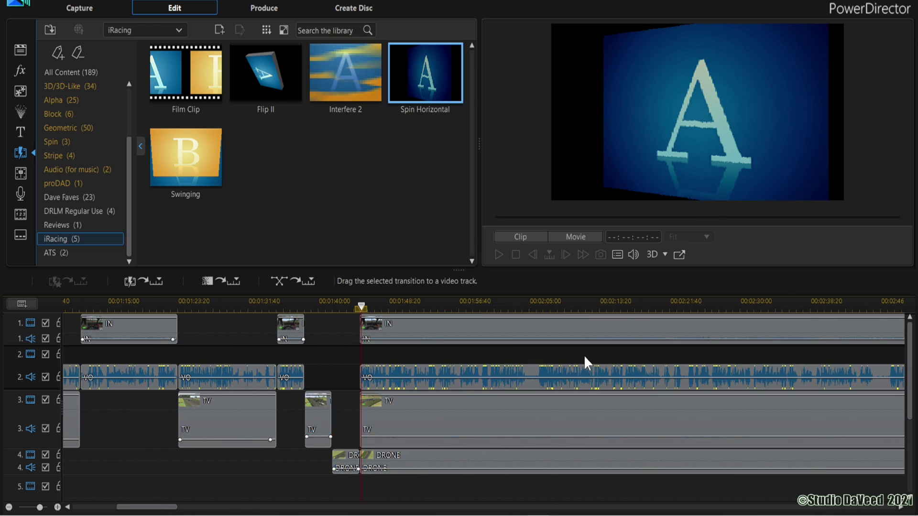